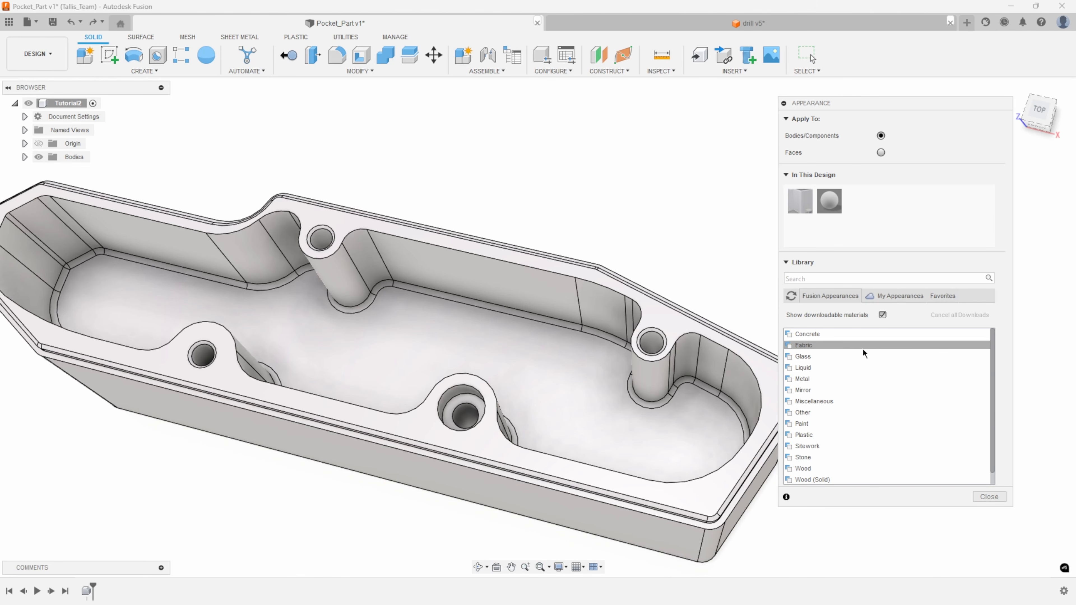
Apply the Plastic - Translucent Glossy (Green) appearance to the whole pocket part body.
click(821, 434)
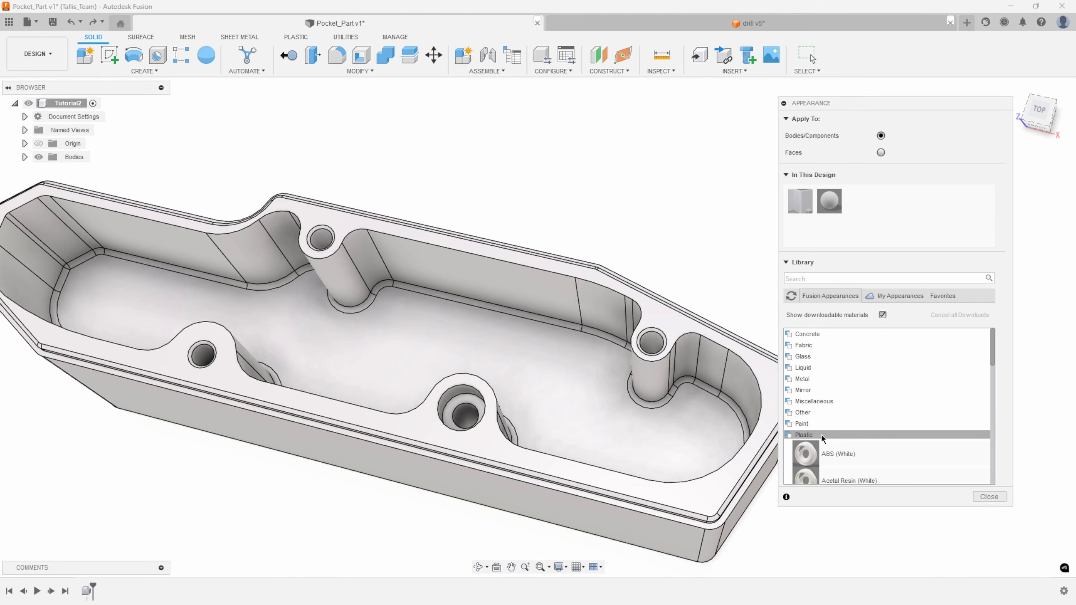
scroll(854, 421, down, 5)
scroll(862, 414, down, 5)
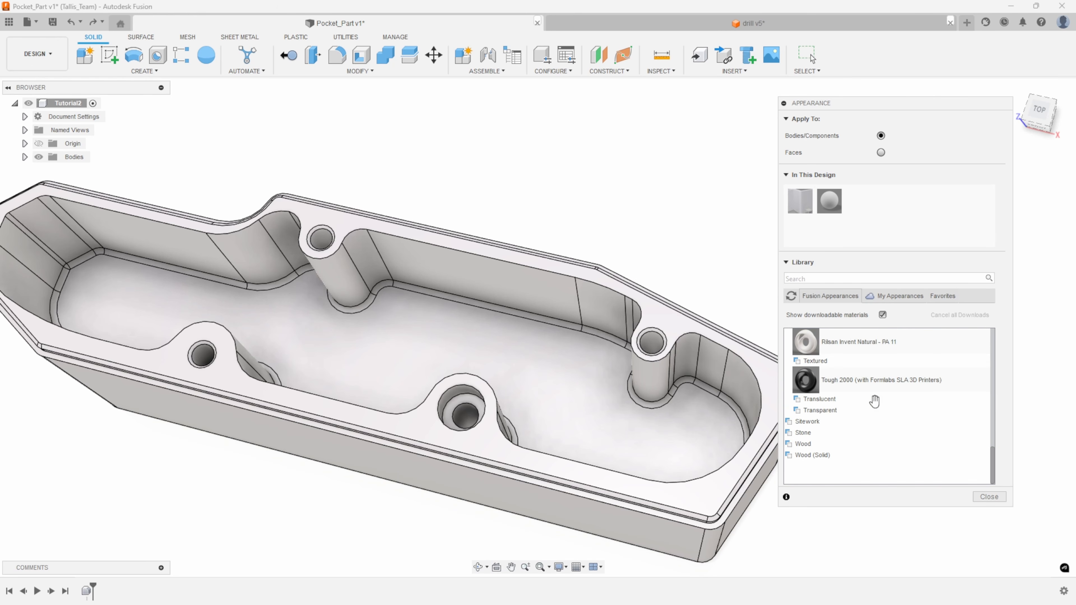
click(833, 400)
scroll(843, 403, down, 3)
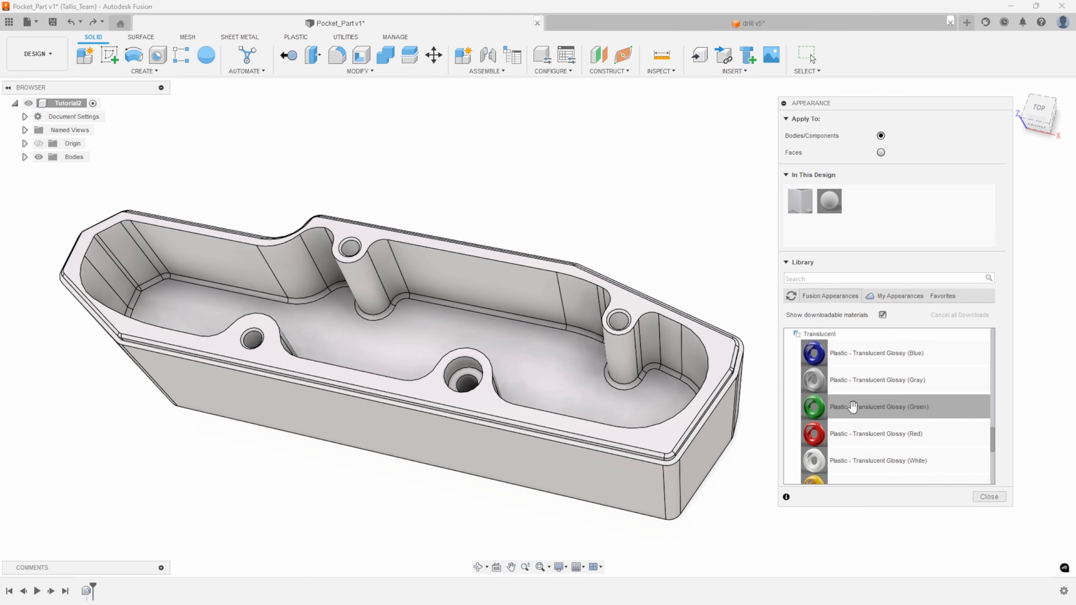
drag(844, 410, 626, 375)
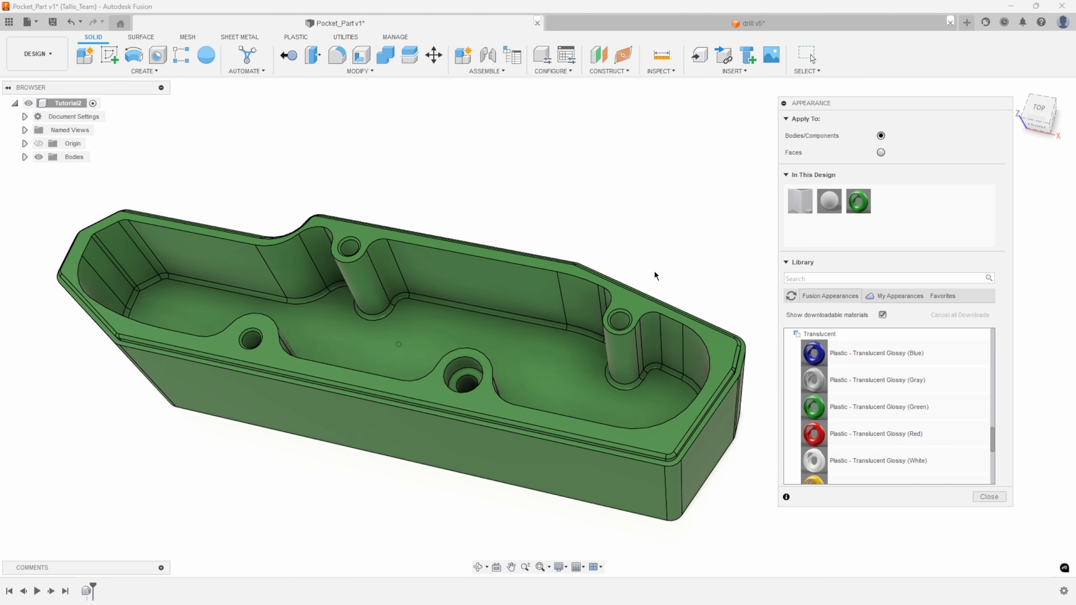
Restrict appearances to faces and apply Plastic - Translucent Glossy (Blue) to the faces of the hole in the far-right post.
scroll(653, 296, up, 5)
shift+middle_drag(642, 325, 639, 309)
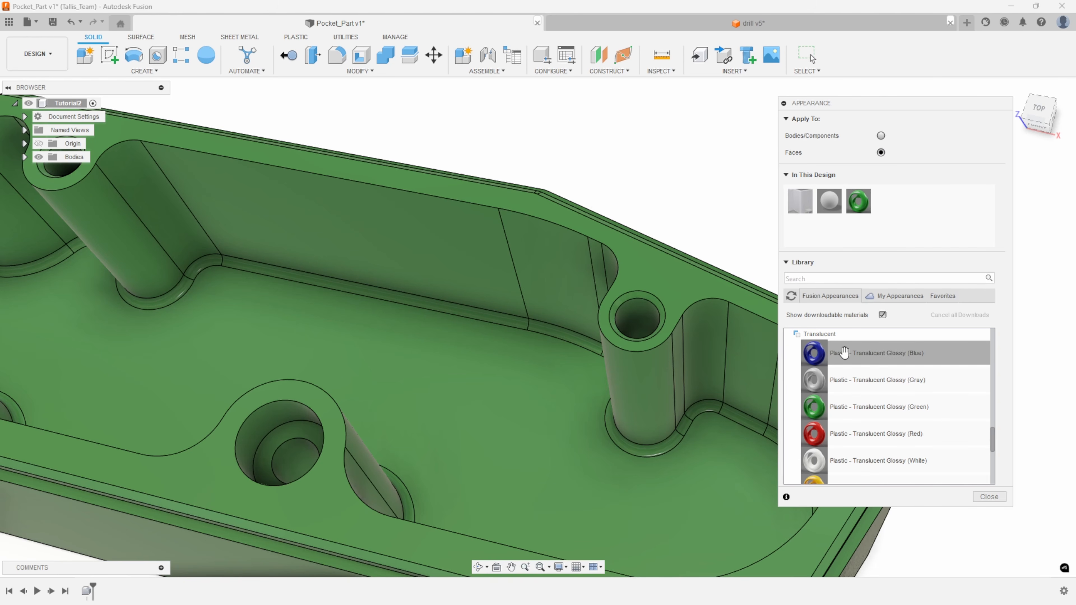
drag(844, 352, 648, 304)
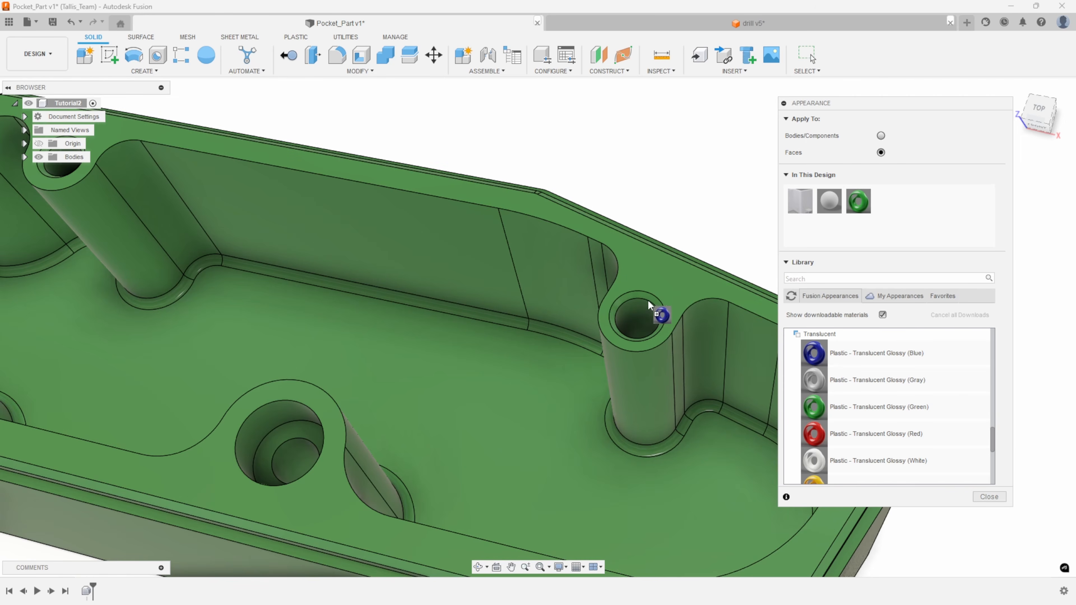
drag(676, 357, 644, 316)
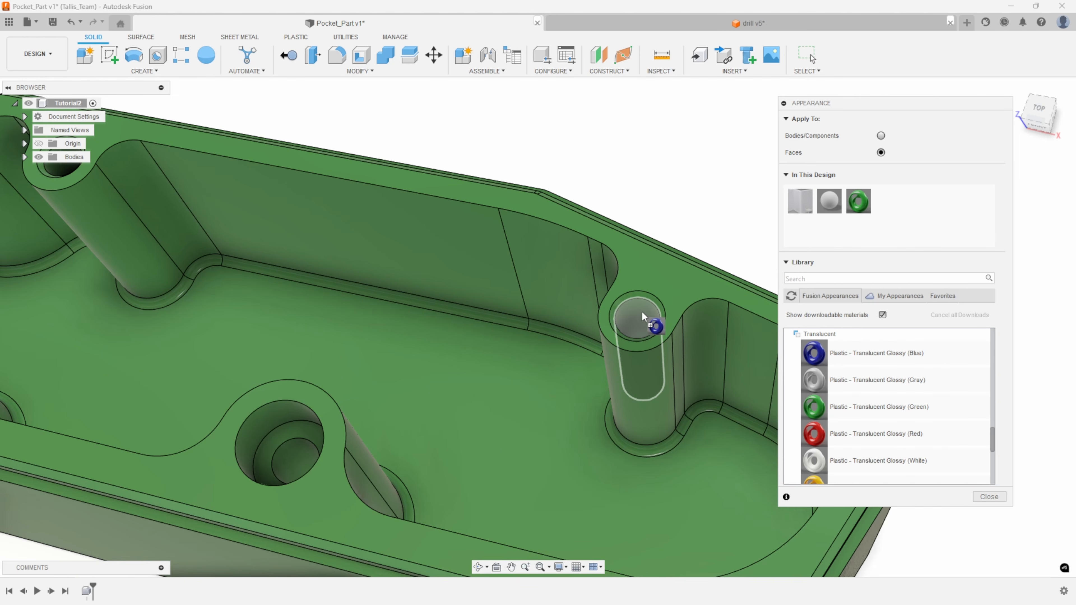
drag(635, 316, 636, 316)
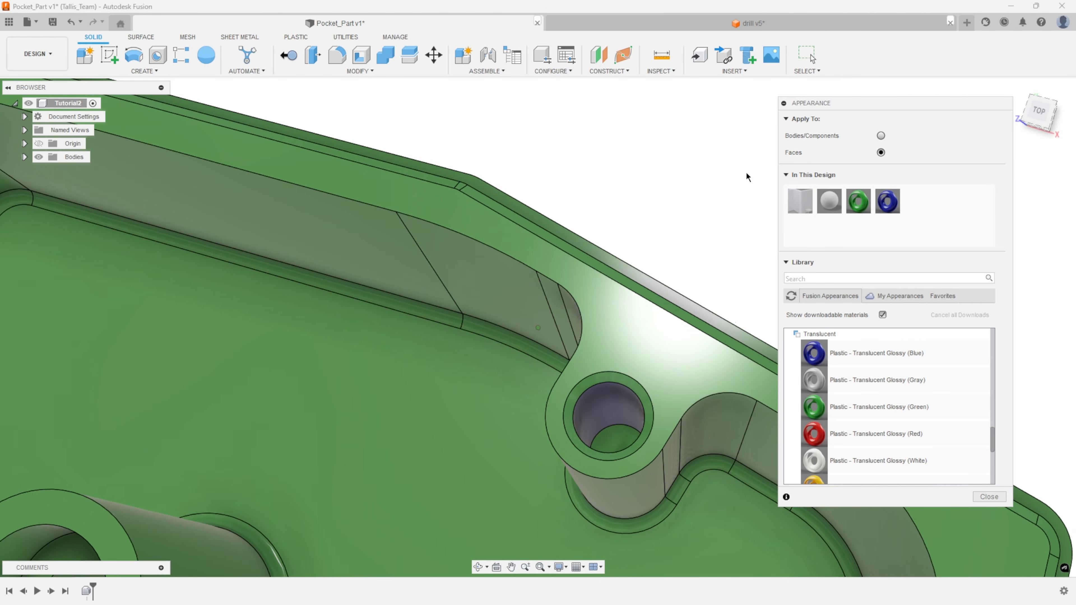
drag(888, 201, 631, 306)
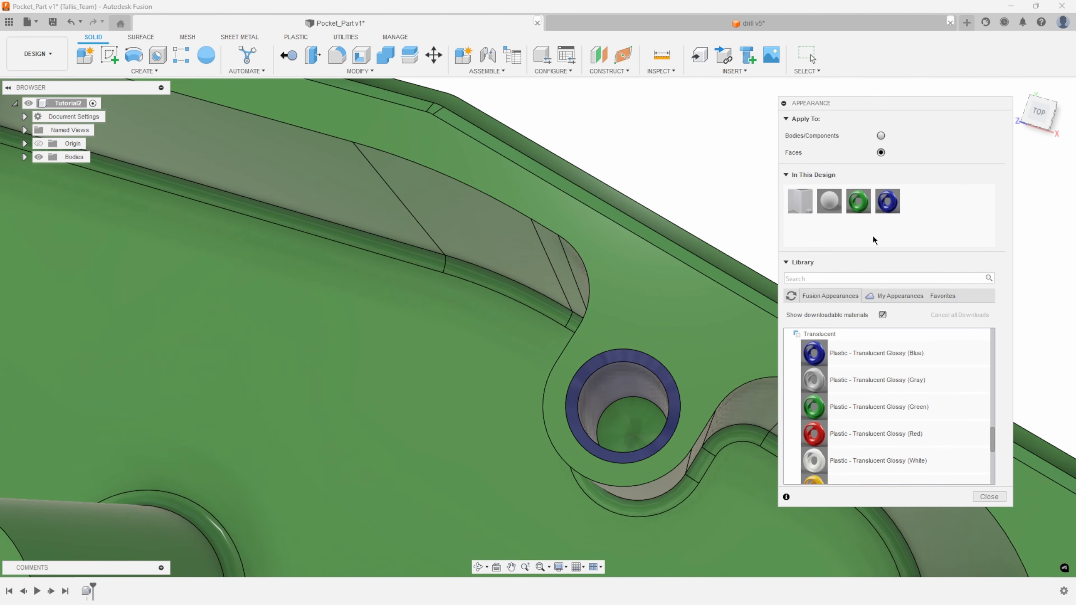
drag(884, 204, 630, 410)
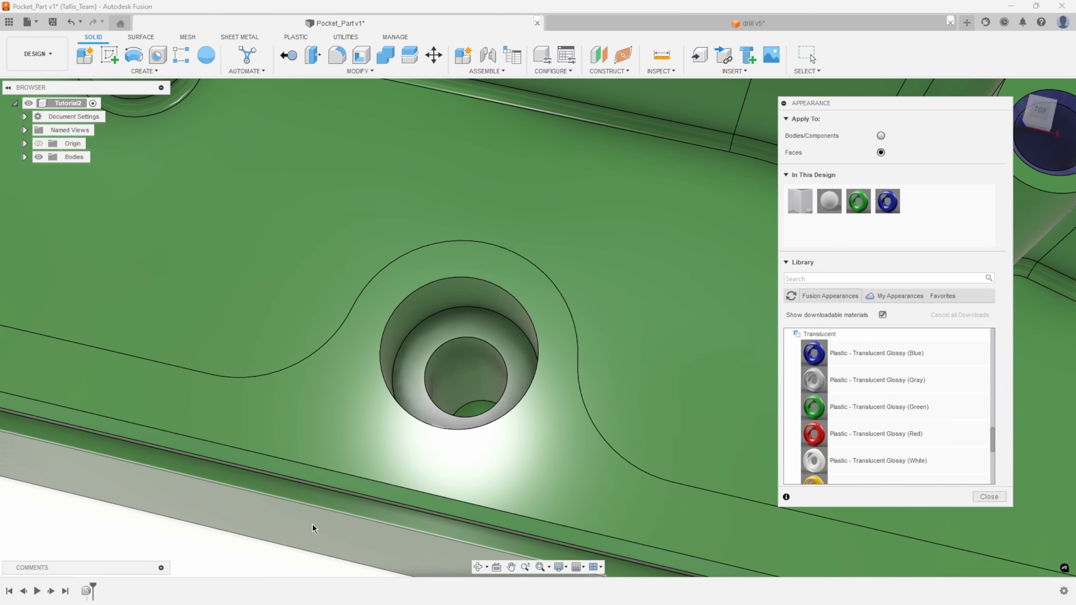
Select the faces of the large counterbored hole together and apply the blue translucent plastic to them.
click(473, 294)
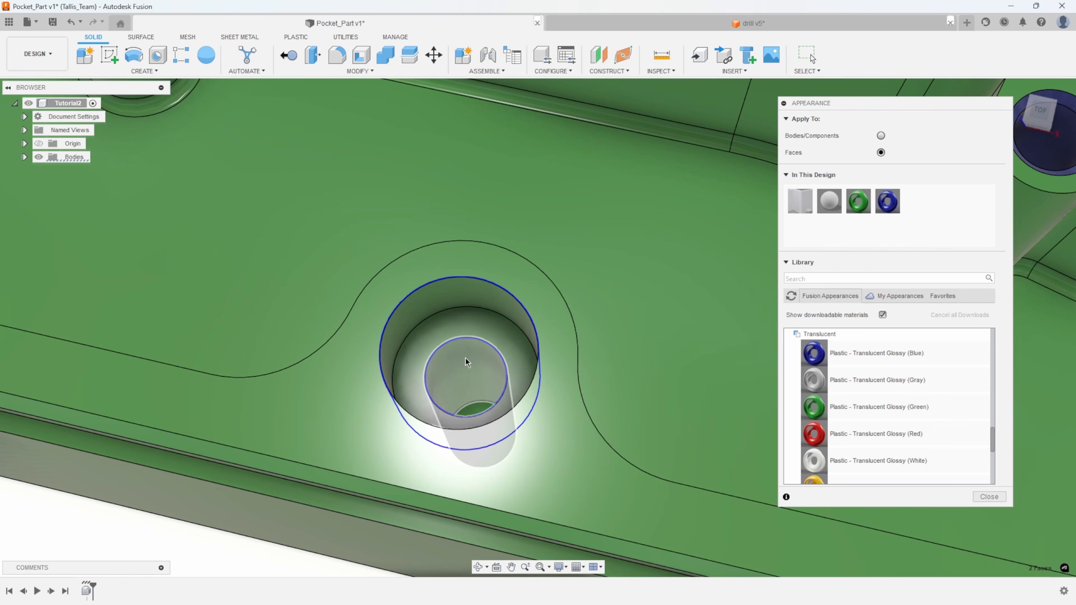
click(473, 410)
click(473, 409)
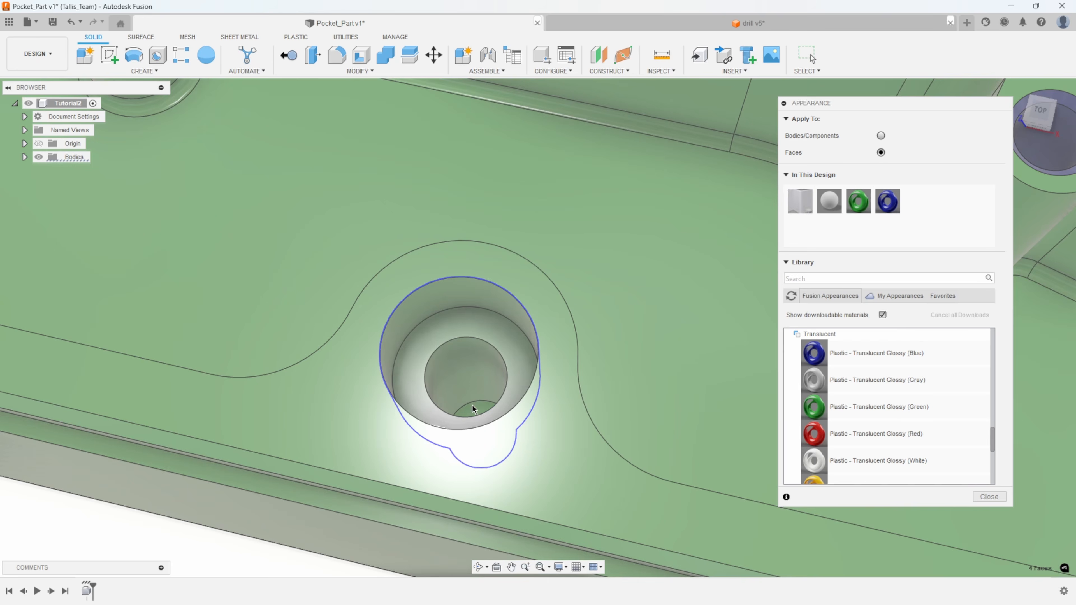
drag(890, 201, 447, 299)
Apply the blue translucent plastic to the chamfer, wall and bottom faces of the hole in the far-left post.
shift+middle_drag(559, 314, 310, 574)
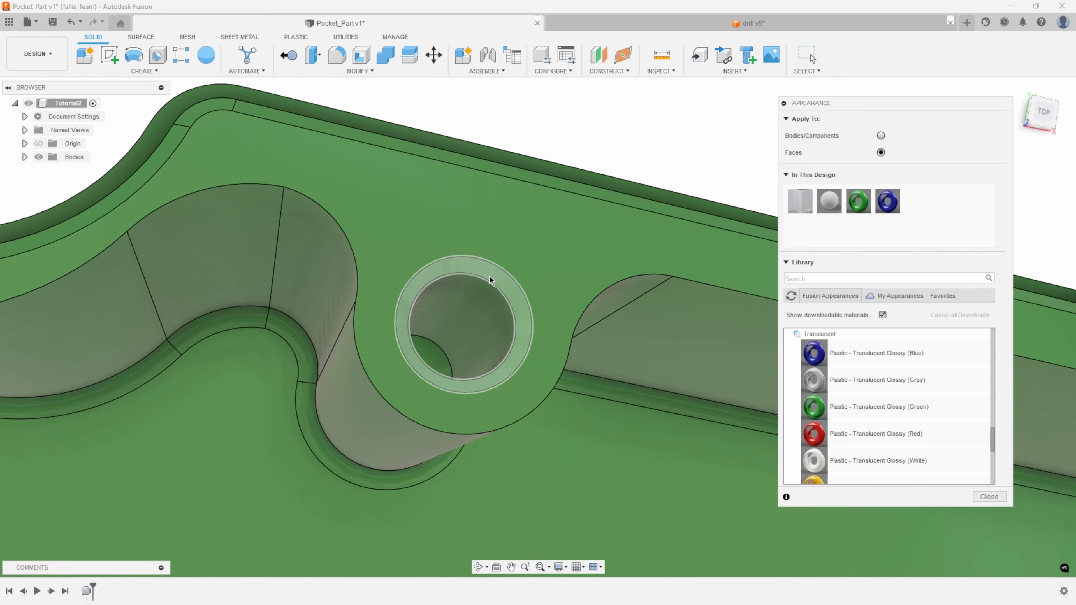
click(490, 276)
ctrl+click(487, 287)
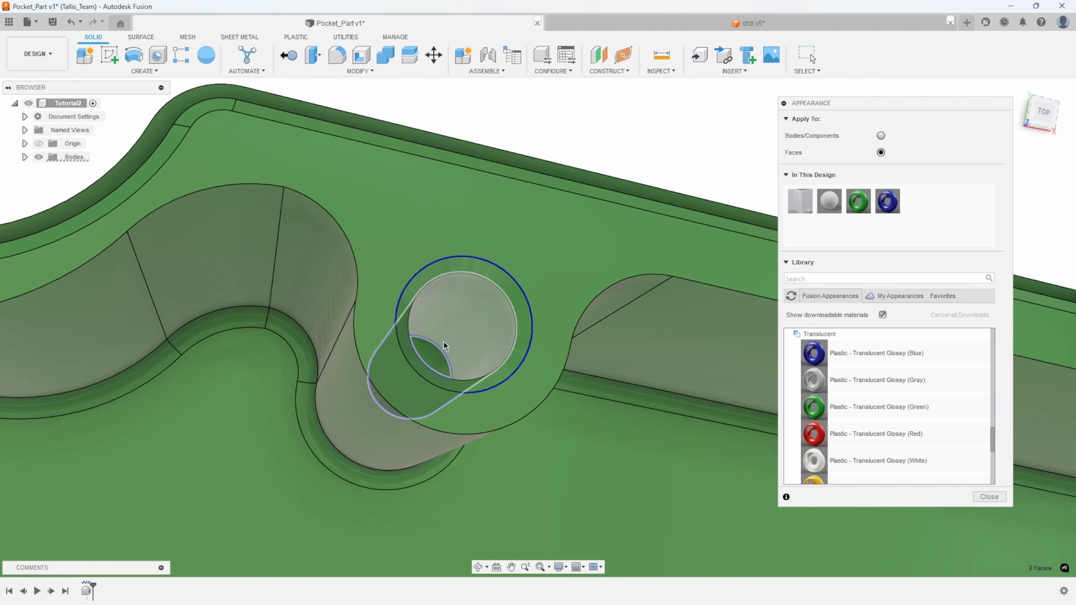
ctrl+click(430, 355)
drag(888, 201, 490, 274)
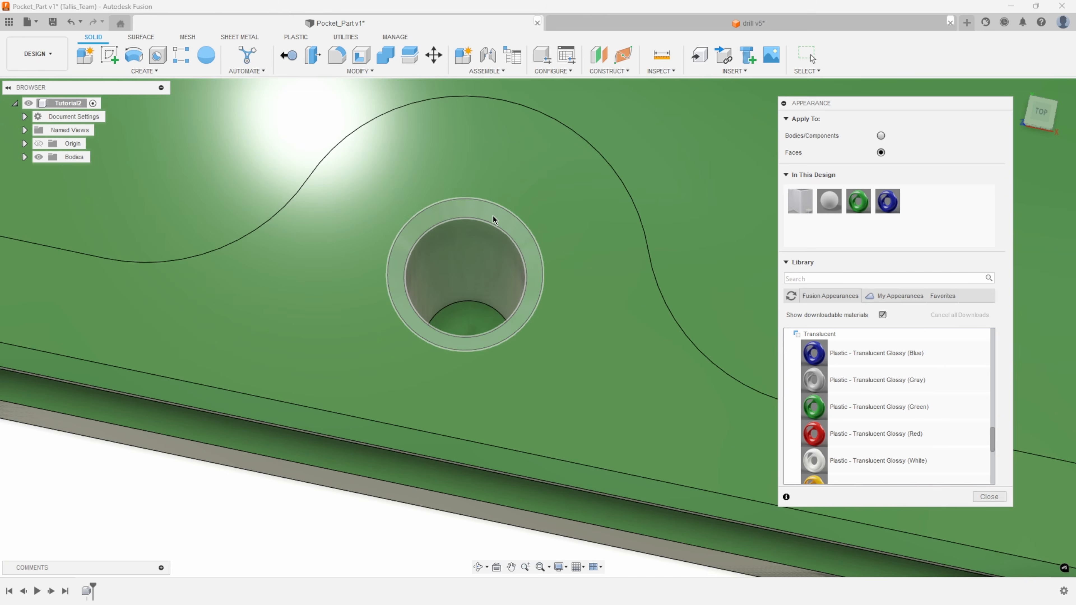
Apply the blue translucent plastic to the chamfer, wall and bottom faces of the small hole in the near-left boss.
click(492, 213)
click(480, 249)
click(466, 313)
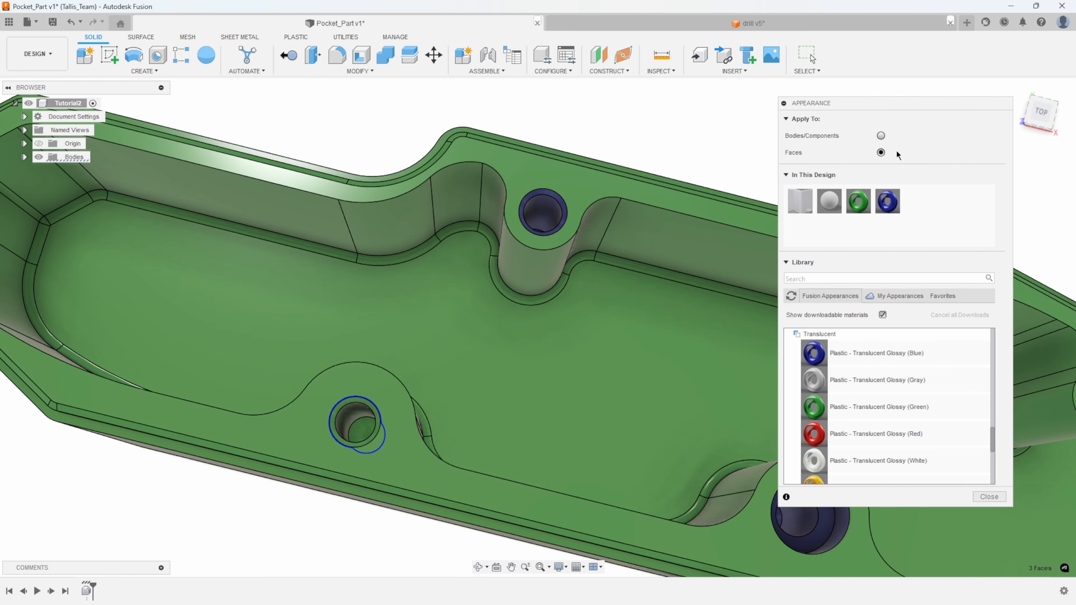
drag(887, 201, 350, 408)
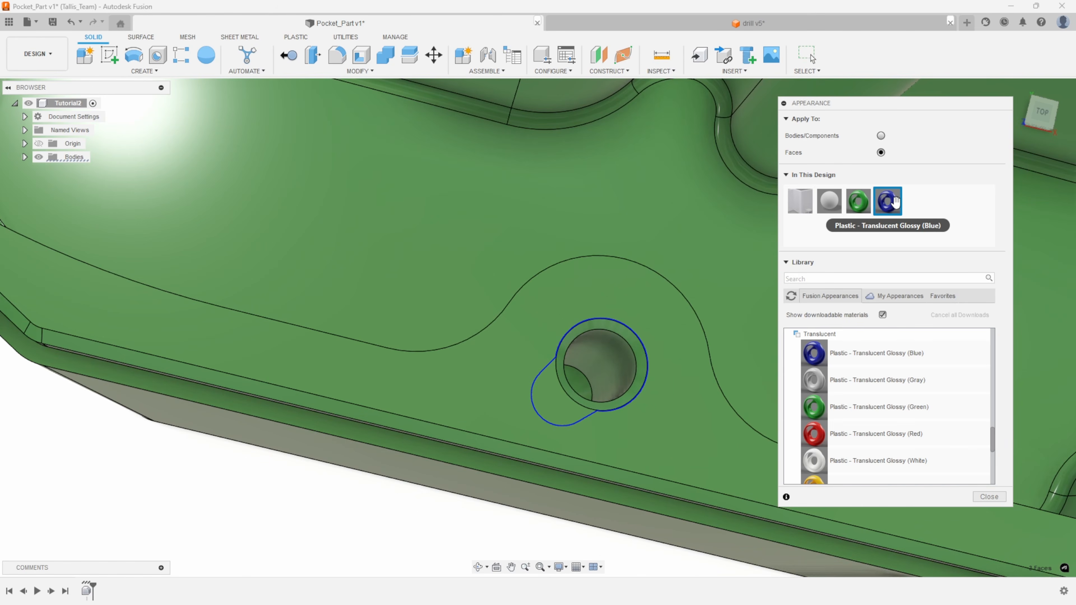
drag(894, 201, 606, 358)
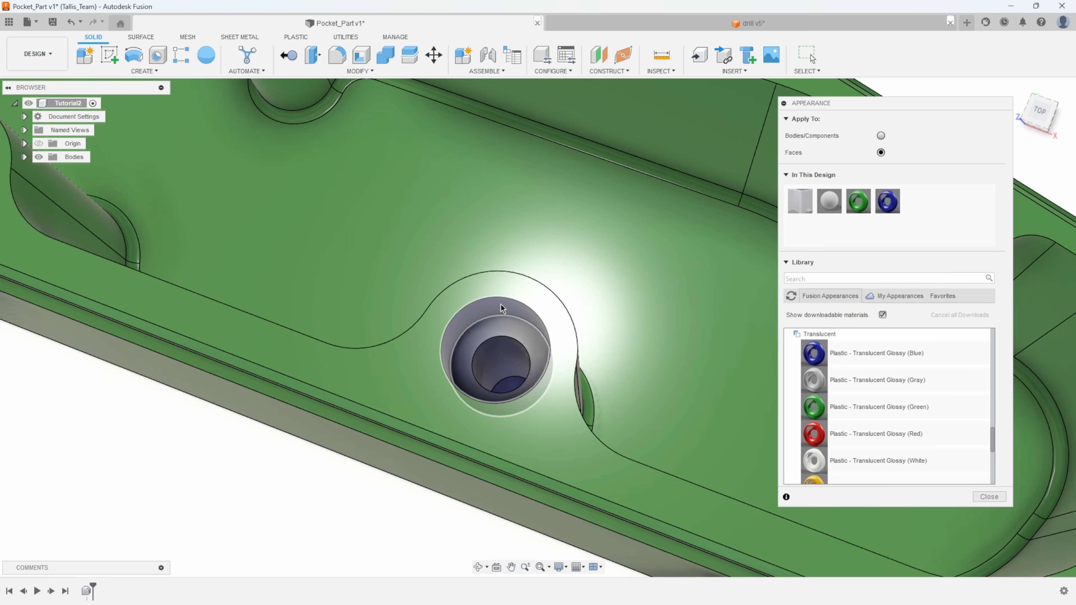
Apply Plastic - Translucent Glossy (Red) to all faces of the counterbored hole and finish the appearance assignment.
click(505, 325)
click(506, 326)
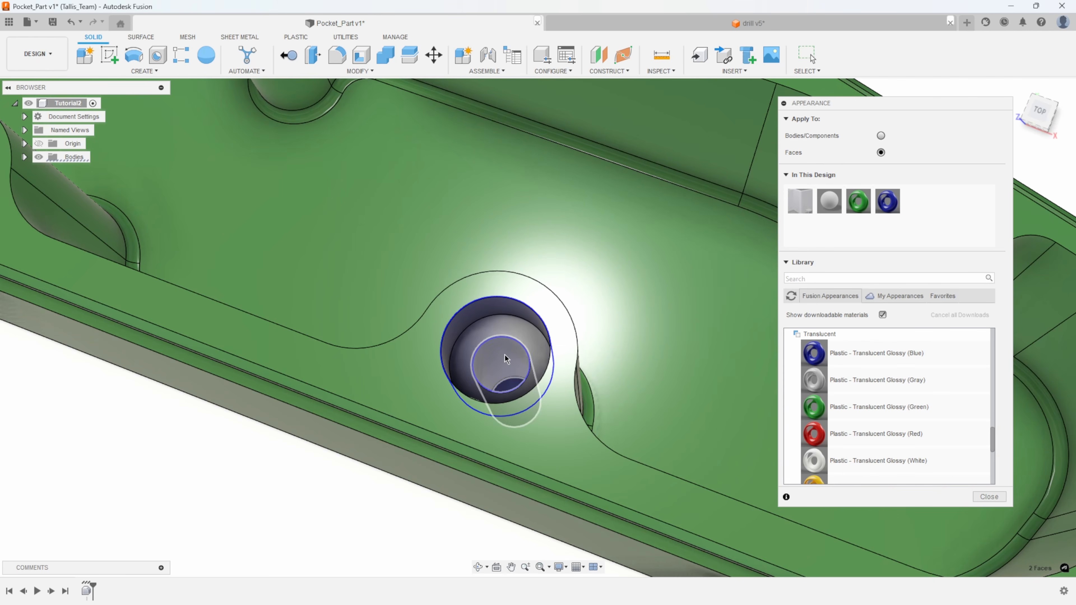
click(509, 390)
click(507, 382)
drag(814, 433, 510, 309)
scroll(249, 484, down, 5)
scroll(247, 487, down, 3)
shift+middle_drag(247, 486, 503, 406)
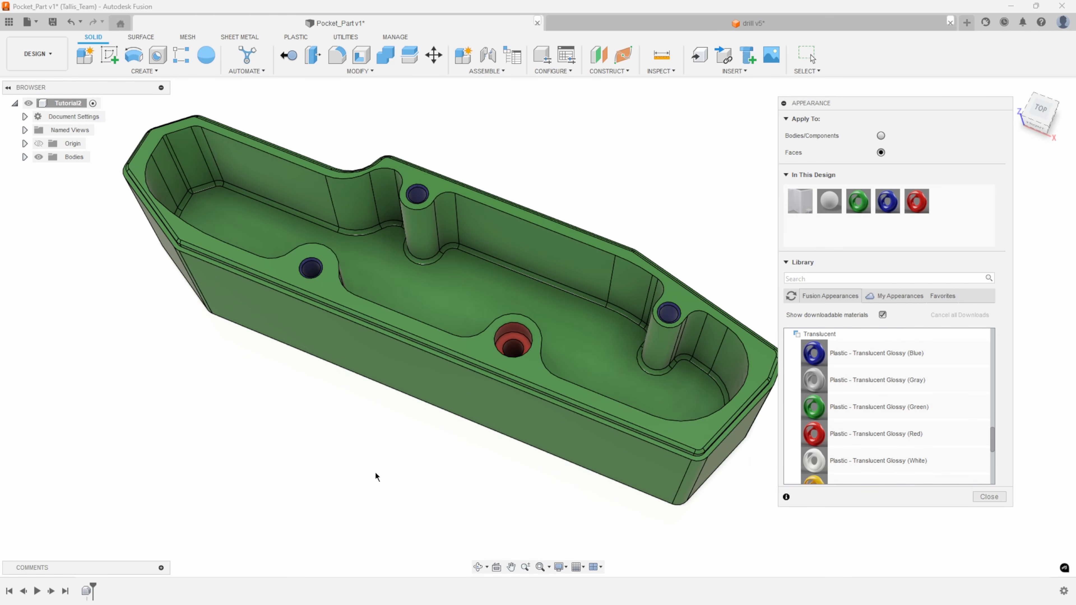
click(987, 496)
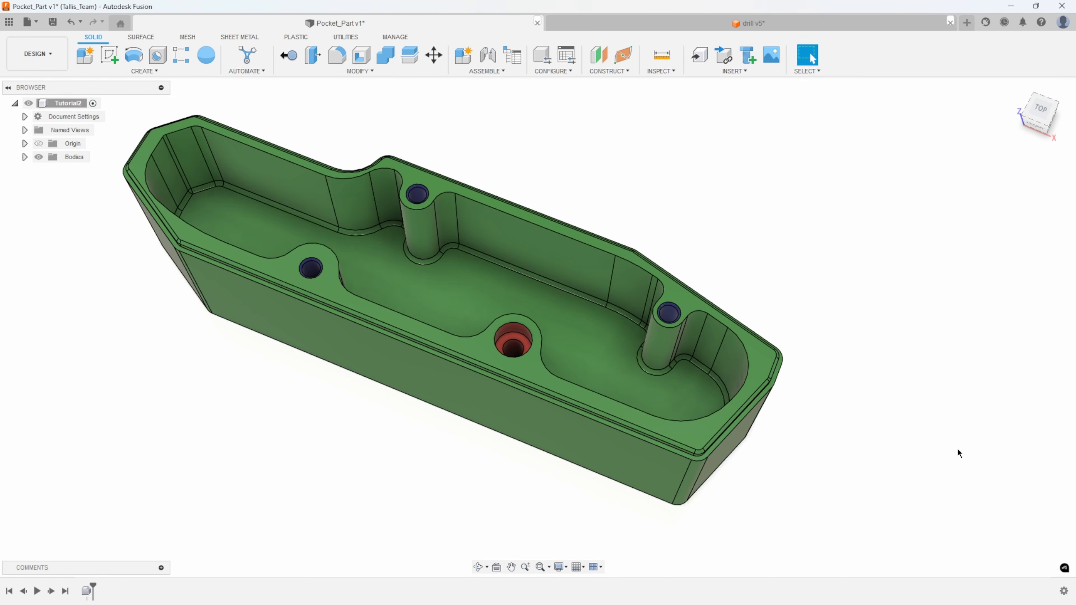
Switch to the drill v5 design, activate the drill_case_right_drafted component and expand its Bodies folder.
click(662, 23)
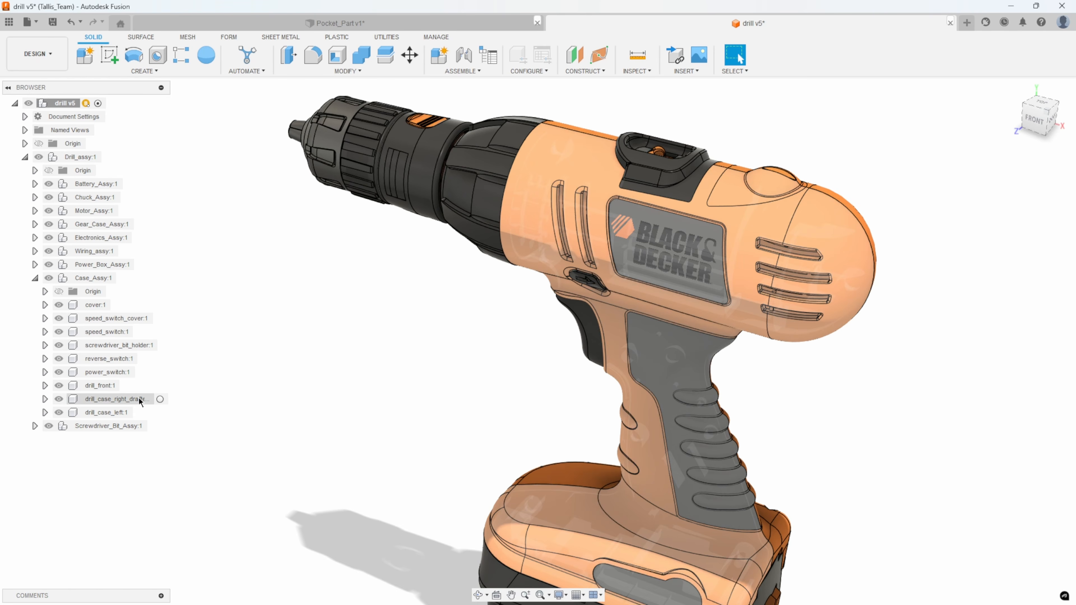
click(124, 399)
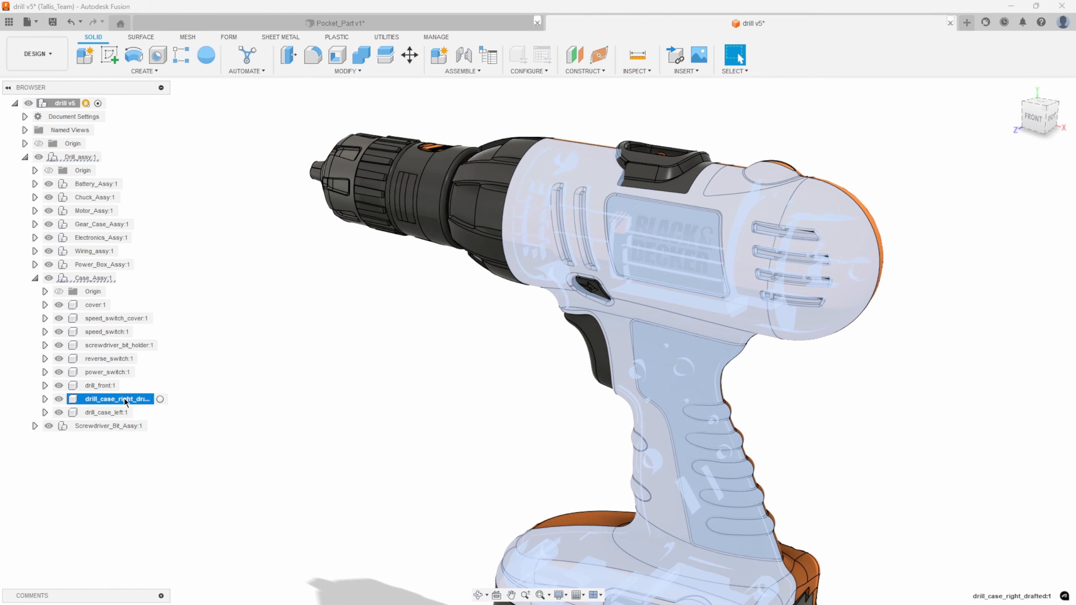
click(160, 399)
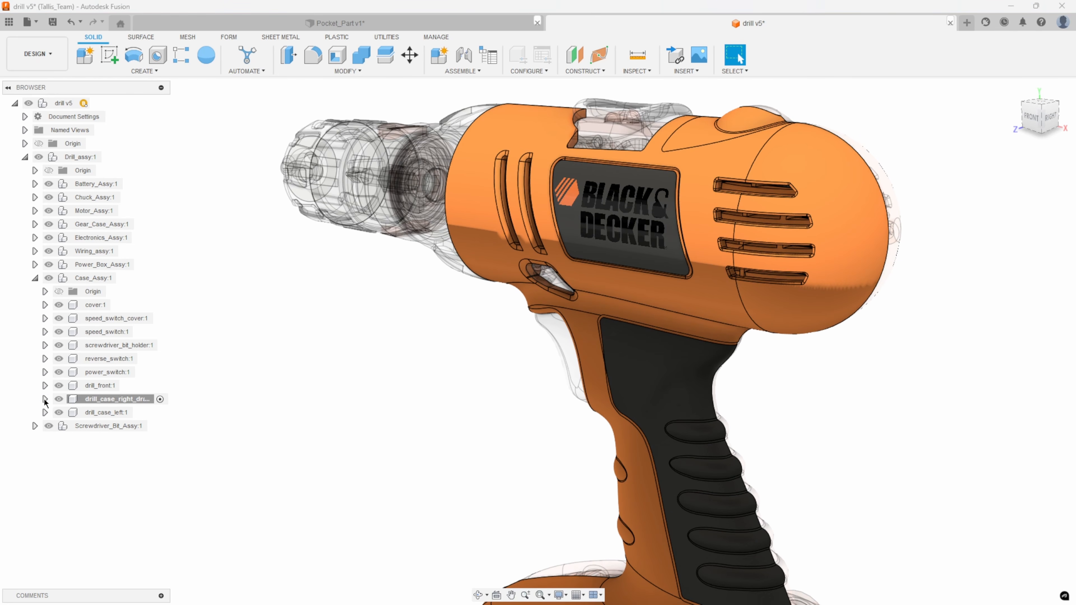
click(44, 399)
click(55, 426)
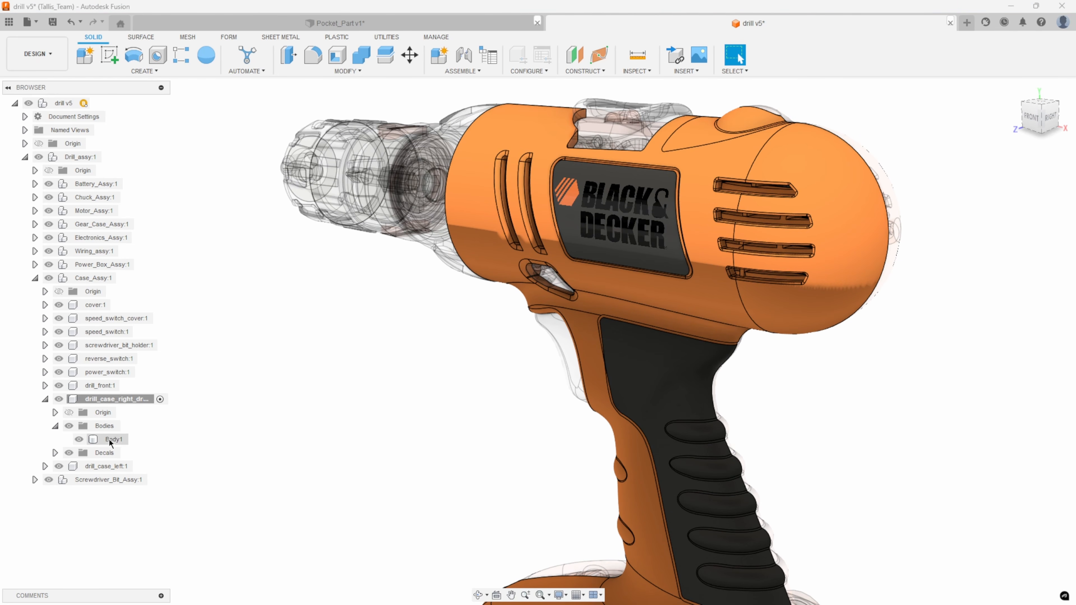
Examine Body1 of the right drill case and how the appearances are distributed over its housing and grip faces.
click(79, 440)
click(79, 440)
click(601, 163)
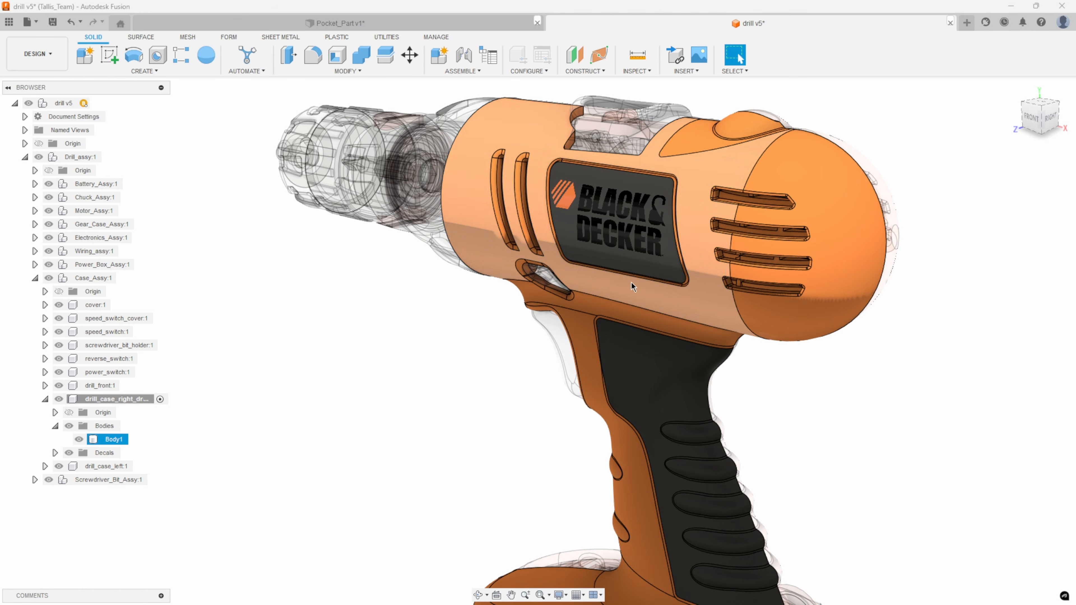
mouse_move(582, 174)
shift+middle_down()
mouse_move(568, 176)
mouse_move(570, 186)
shift+middle_up()
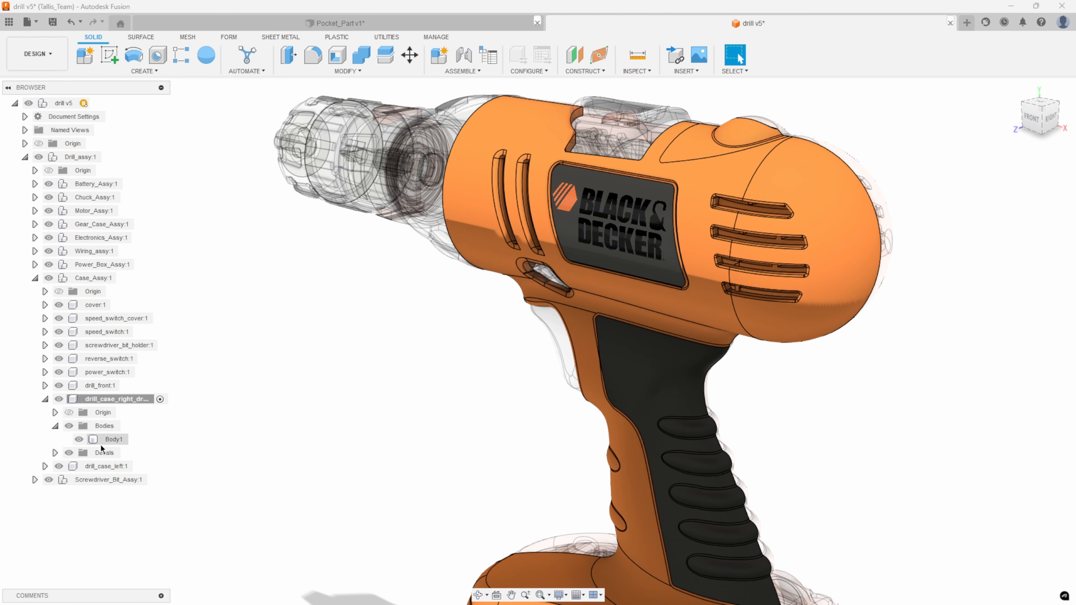
scroll(687, 365, up, 4)
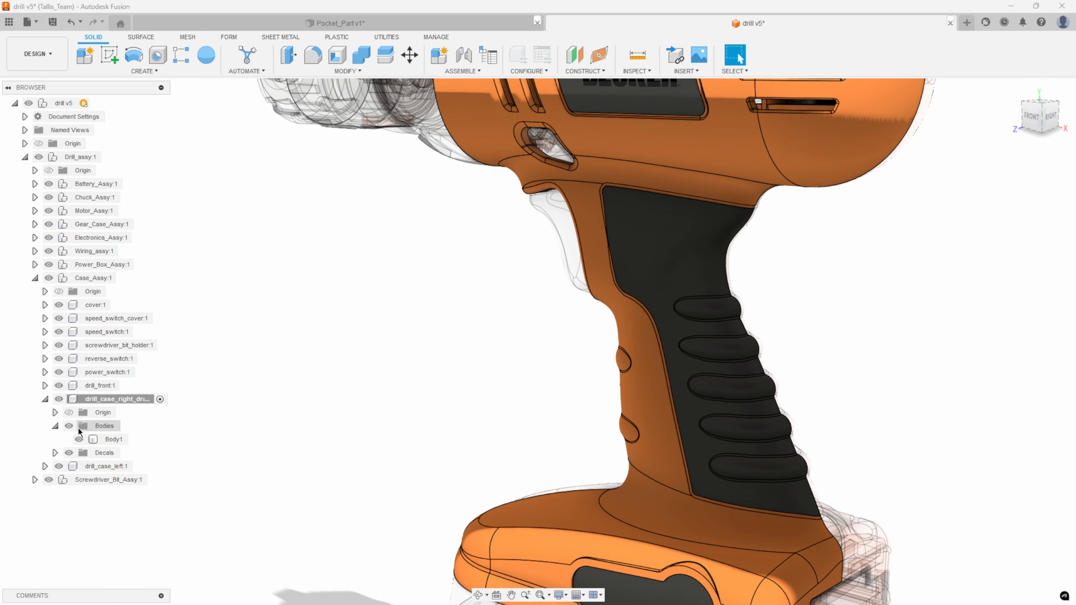
scroll(218, 401, down, 4)
shift+middle_drag(291, 367, 203, 382)
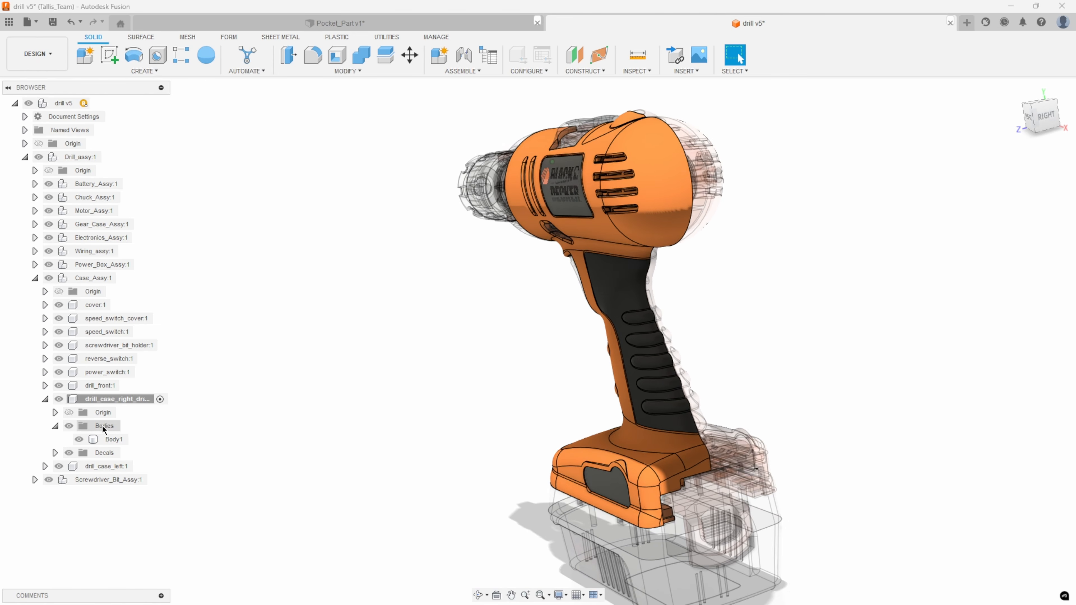
right_click(106, 407)
click(209, 413)
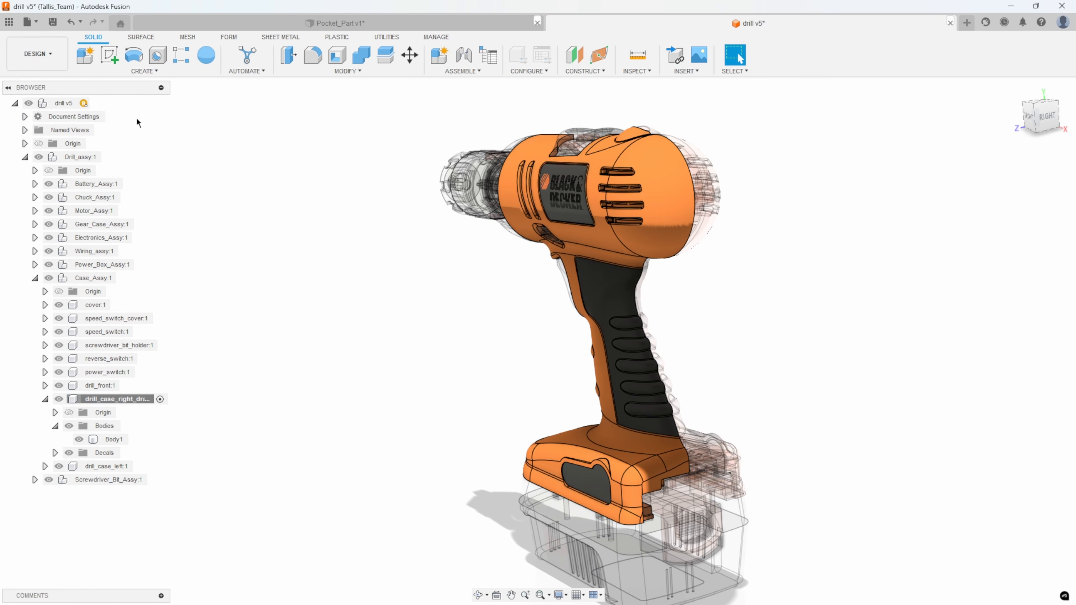
Activate the top-level drill assembly and examine the handle grip faces of the left drill case.
click(98, 103)
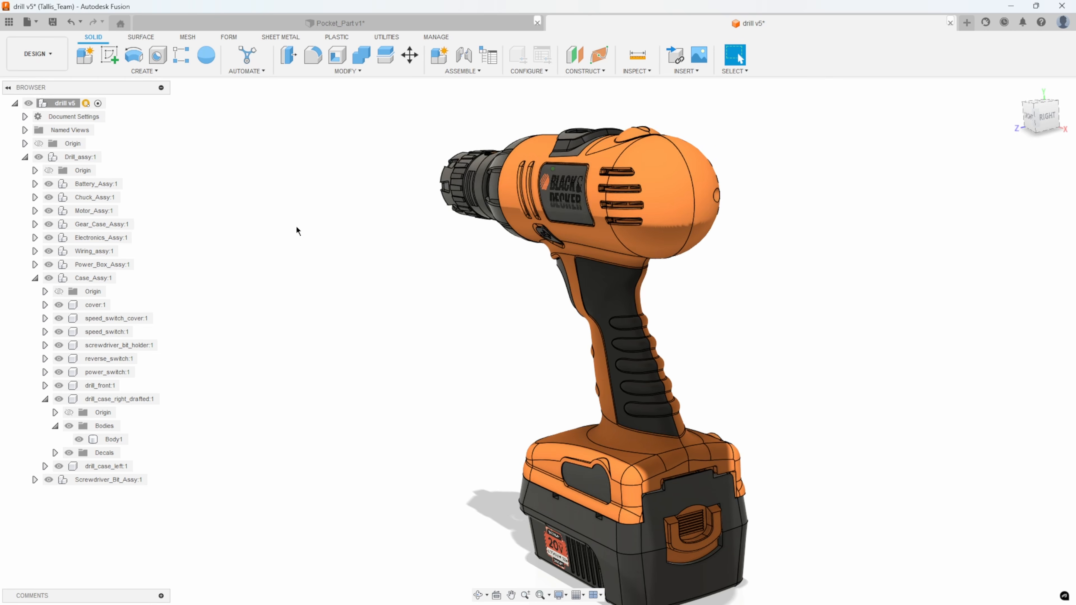
shift+middle_drag(619, 312, 765, 258)
scroll(765, 258, up, 6)
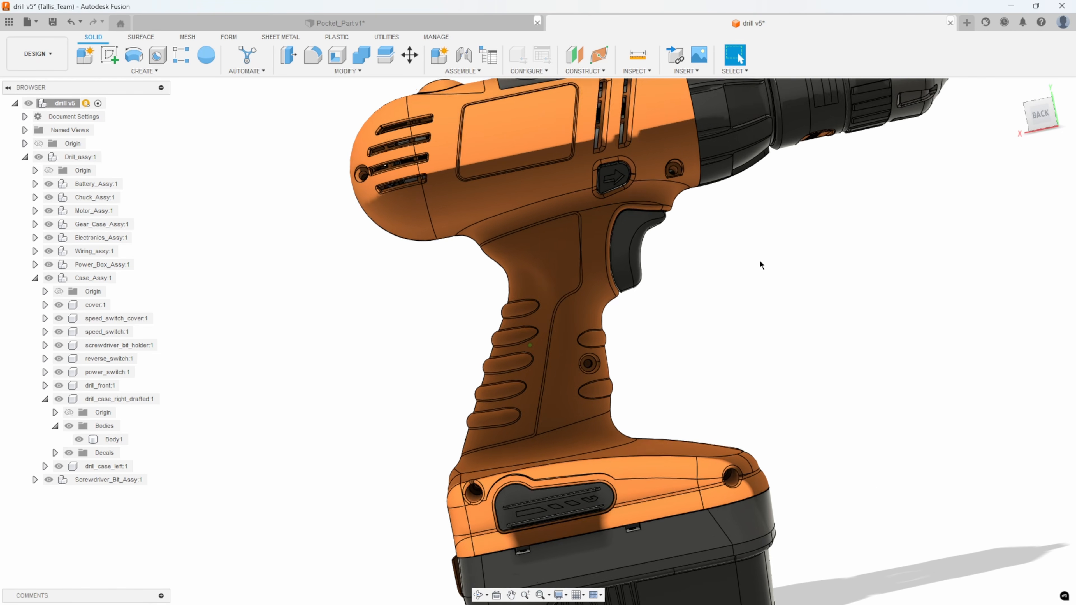
scroll(614, 331, up, 4)
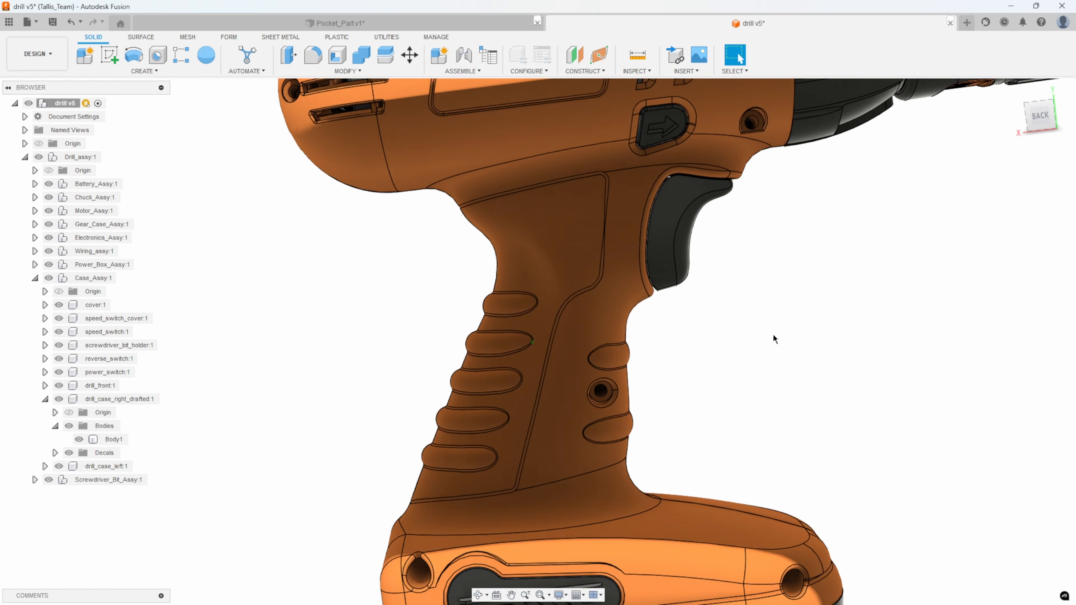
scroll(331, 440, up, 8)
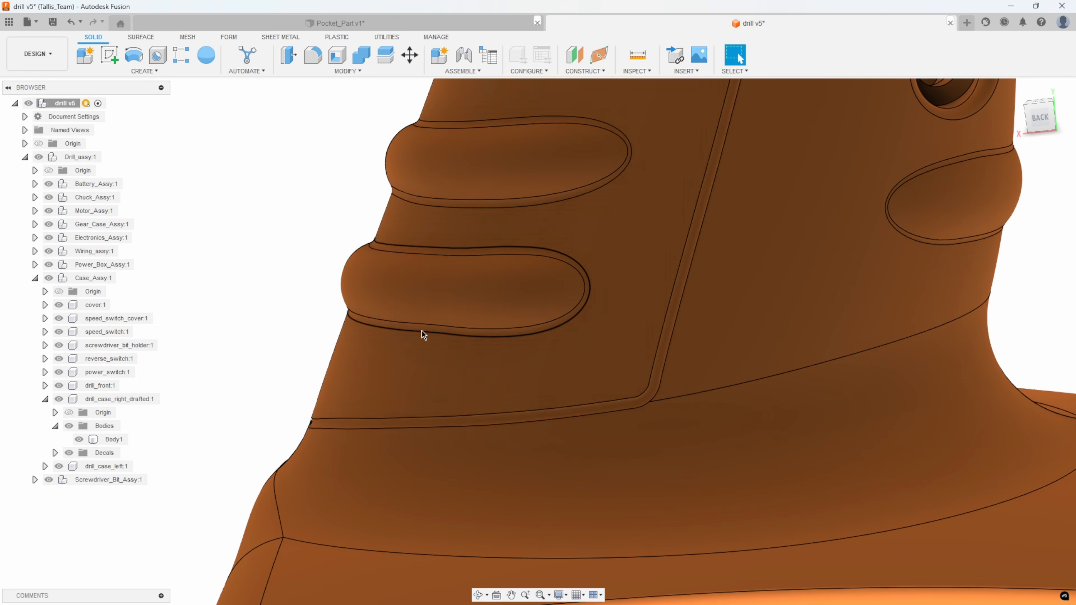
scroll(466, 284, down, 3)
scroll(381, 276, down, 6)
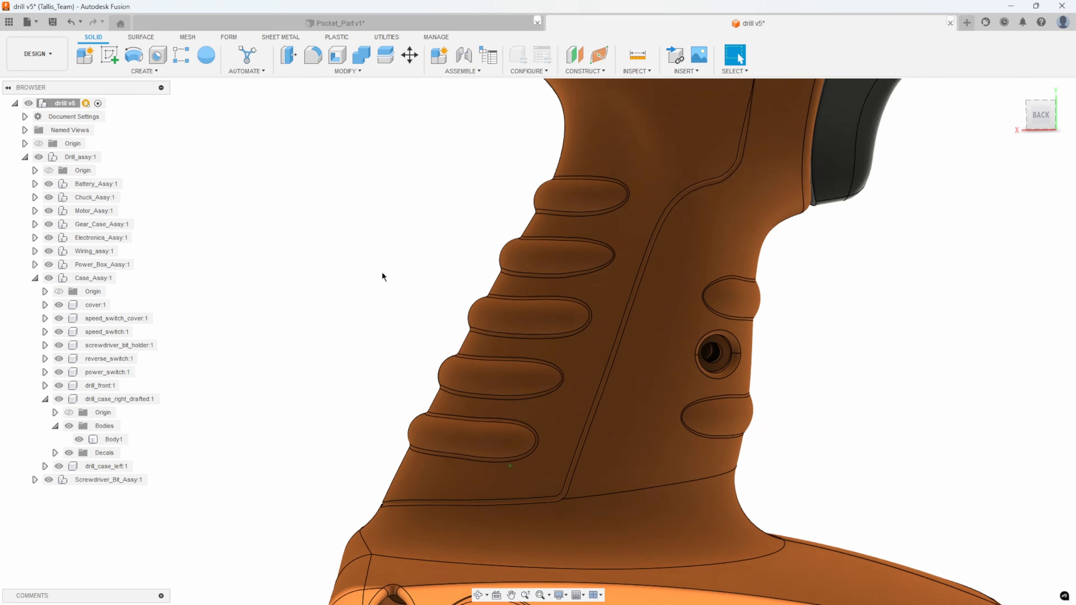
Start assigning appearances to faces and apply the Grip appearance to the large handle grip face of the left drill case.
scroll(369, 279, down, 5)
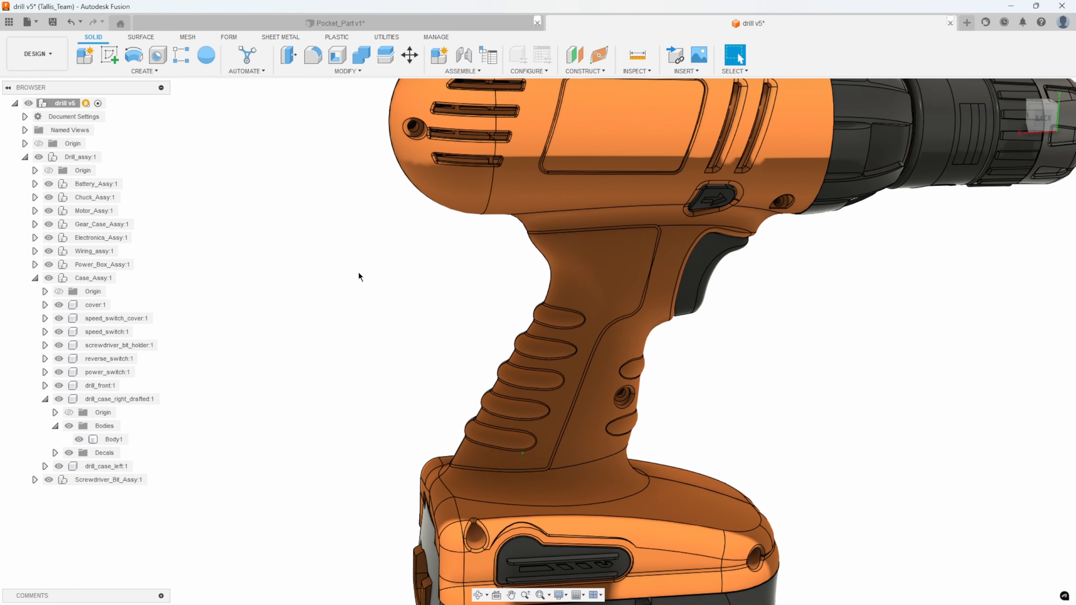
scroll(343, 312, down, 4)
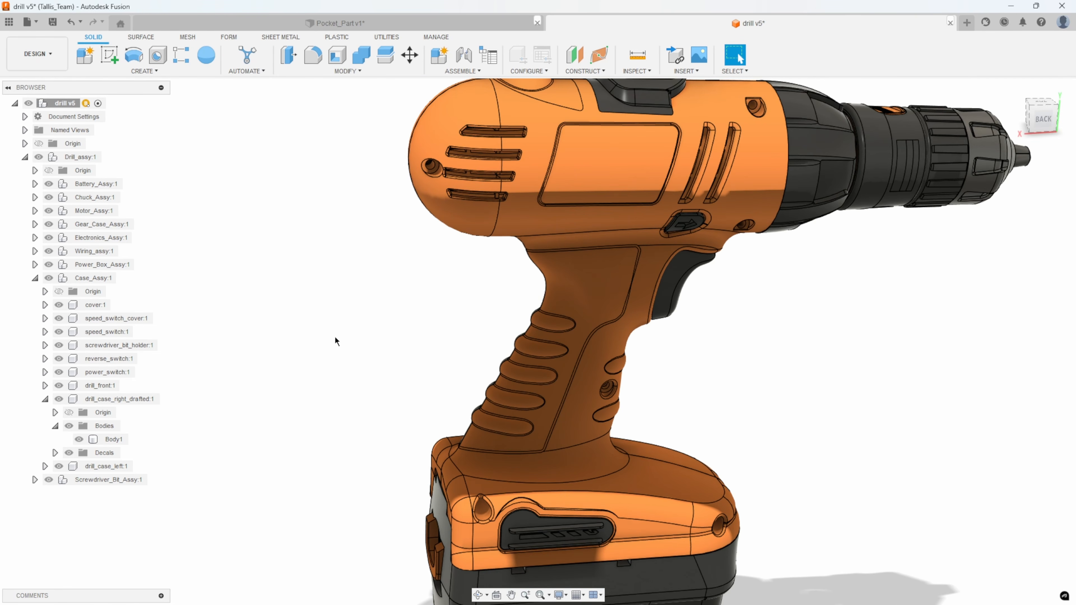
scroll(318, 297, down, 1)
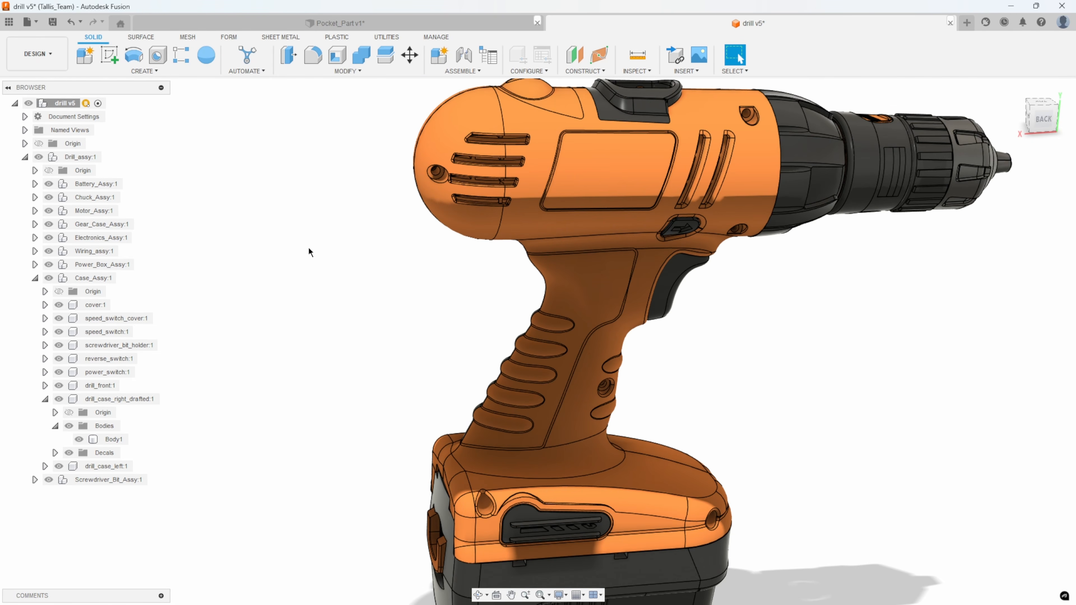
key(a)
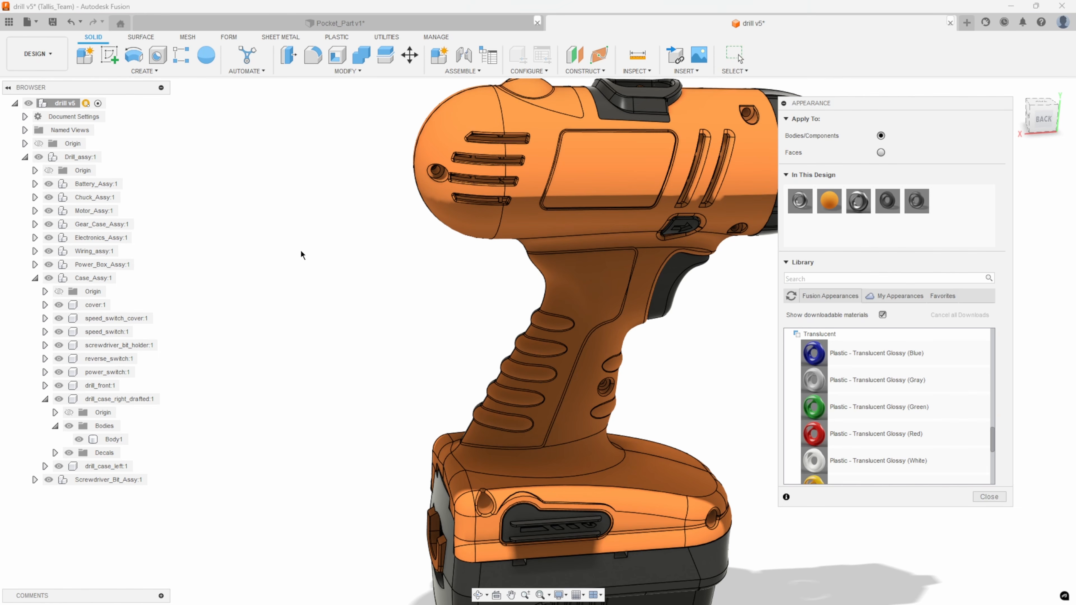
scroll(345, 248, down, 3)
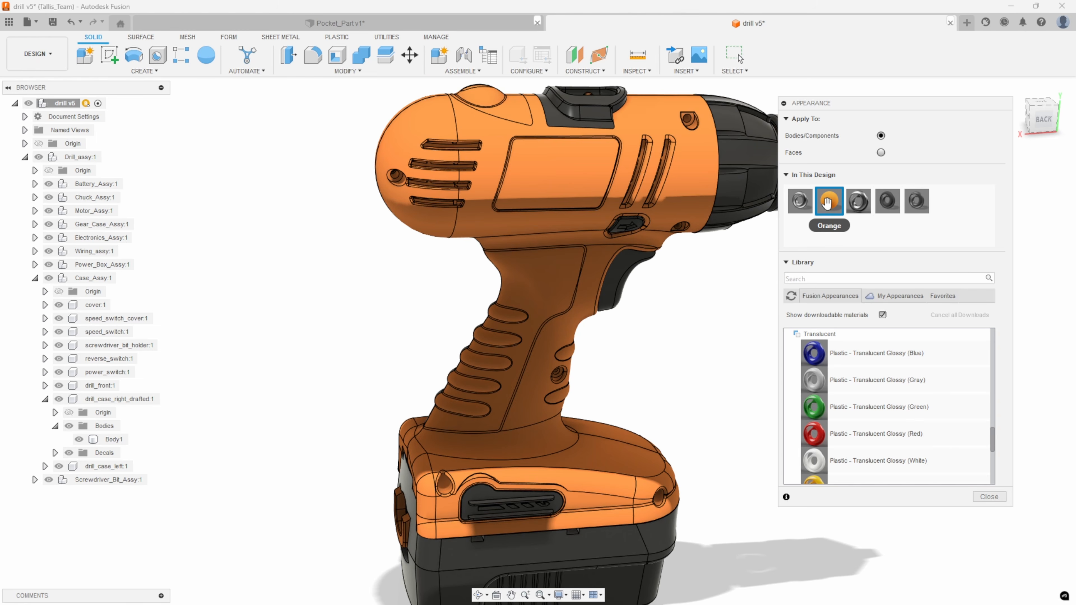
drag(793, 209, 548, 275)
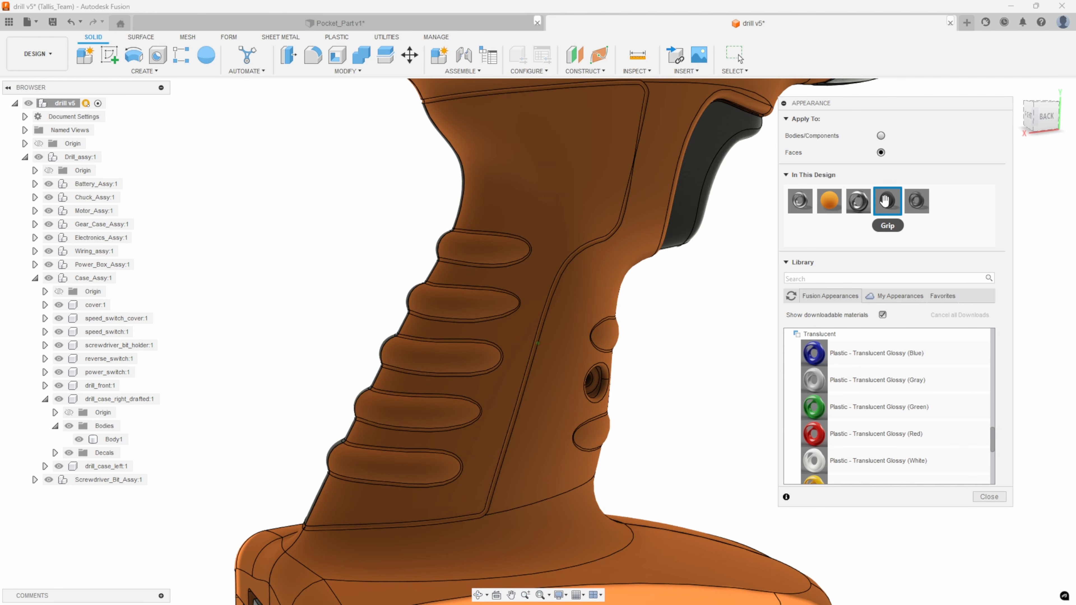
drag(878, 203, 592, 219)
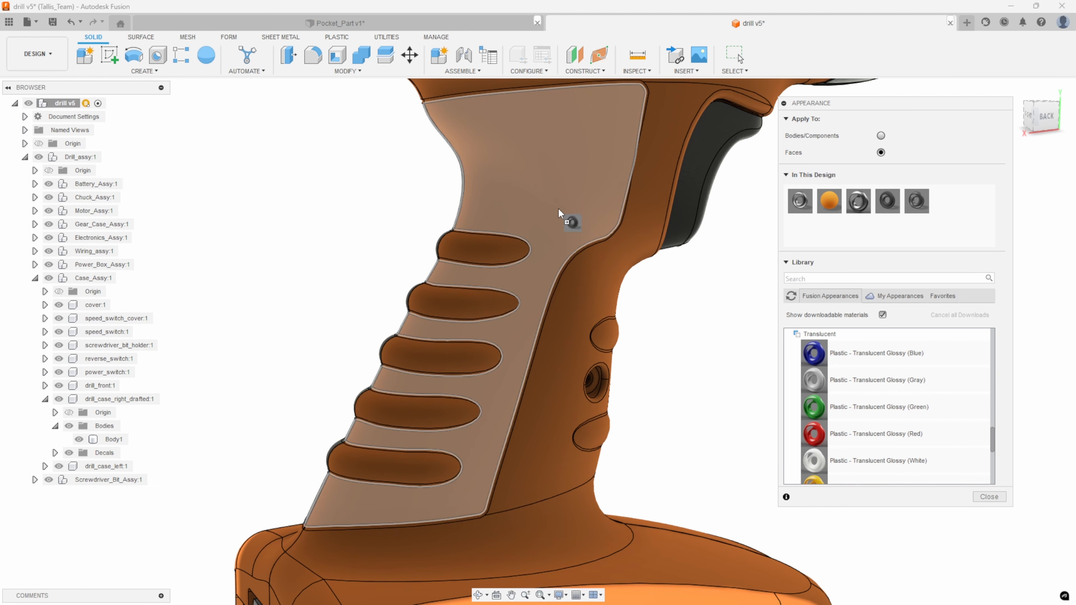
drag(543, 209, 544, 212)
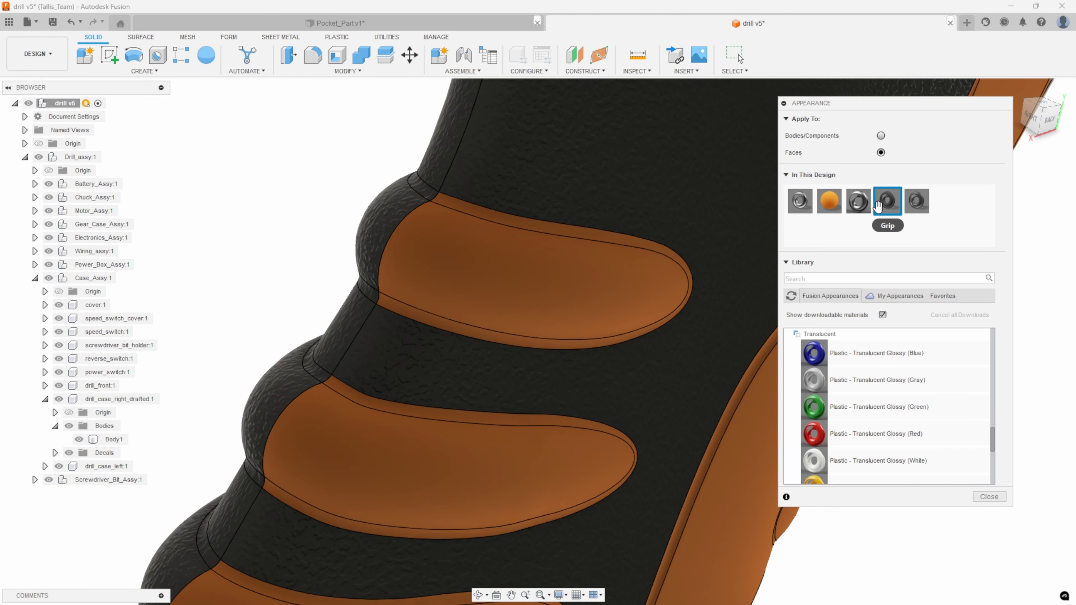
Apply the Grip appearance to all five ridges on the back of the left case's handle, including their surrounding fillet faces.
drag(840, 210, 480, 215)
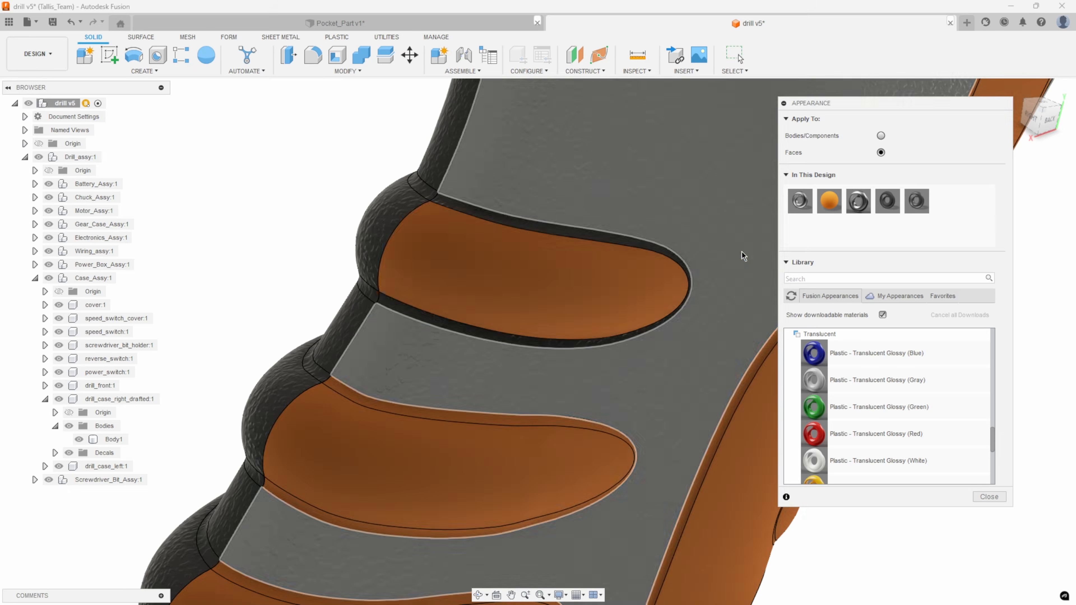
drag(888, 204, 597, 261)
middle_drag(365, 444, 461, 374)
click(458, 346)
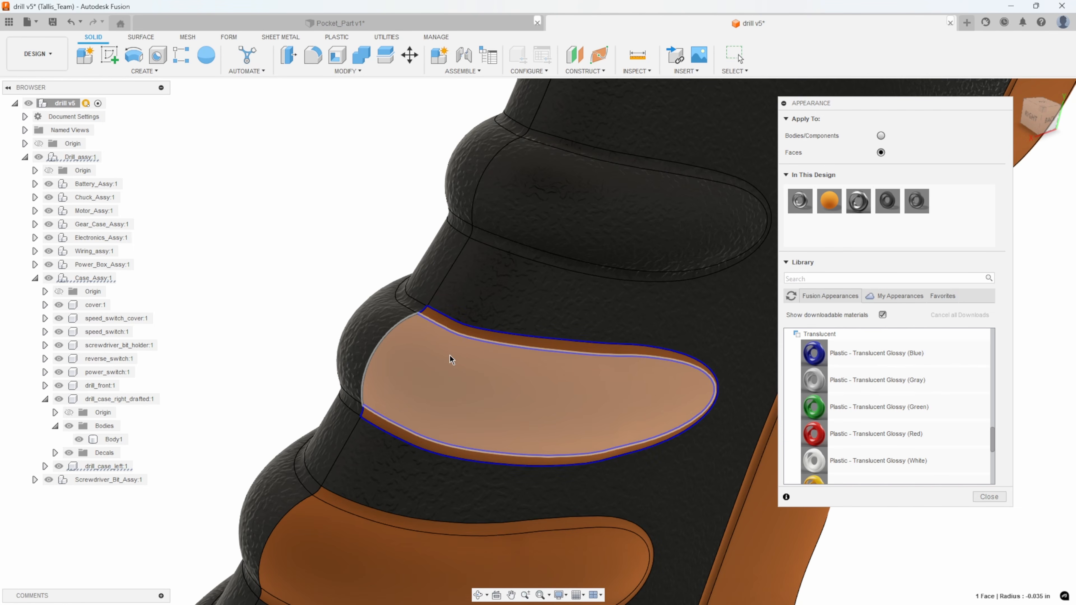
middle_drag(398, 418, 462, 251)
ctrl+click(425, 337)
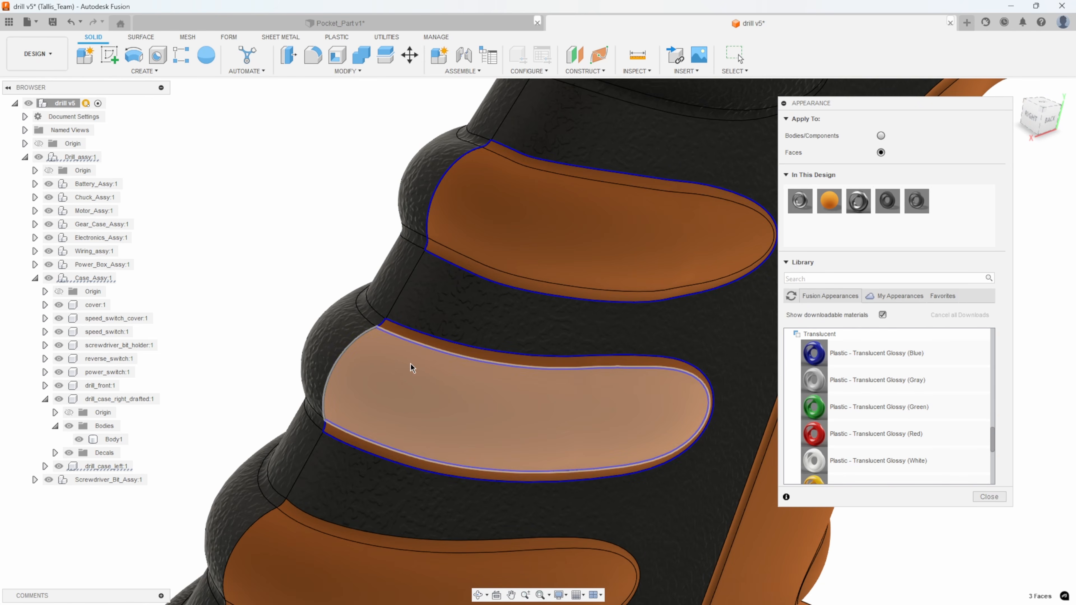
middle_drag(398, 401, 520, 180)
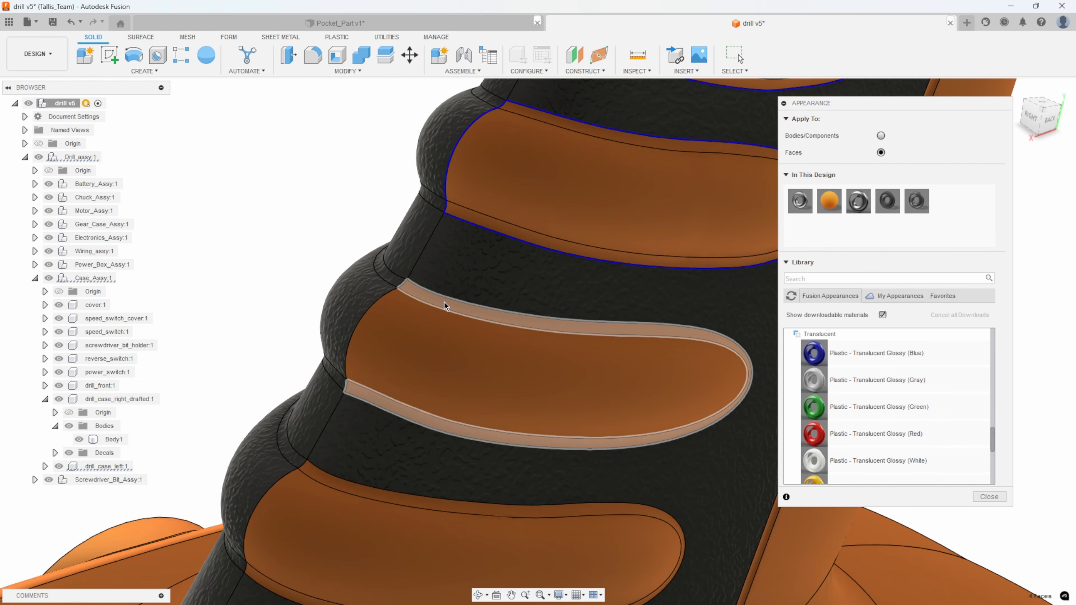
ctrl+click(445, 303)
ctrl+click(428, 326)
middle_drag(420, 360, 526, 222)
ctrl+click(433, 341)
ctrl+click(425, 374)
scroll(370, 173, down, 5)
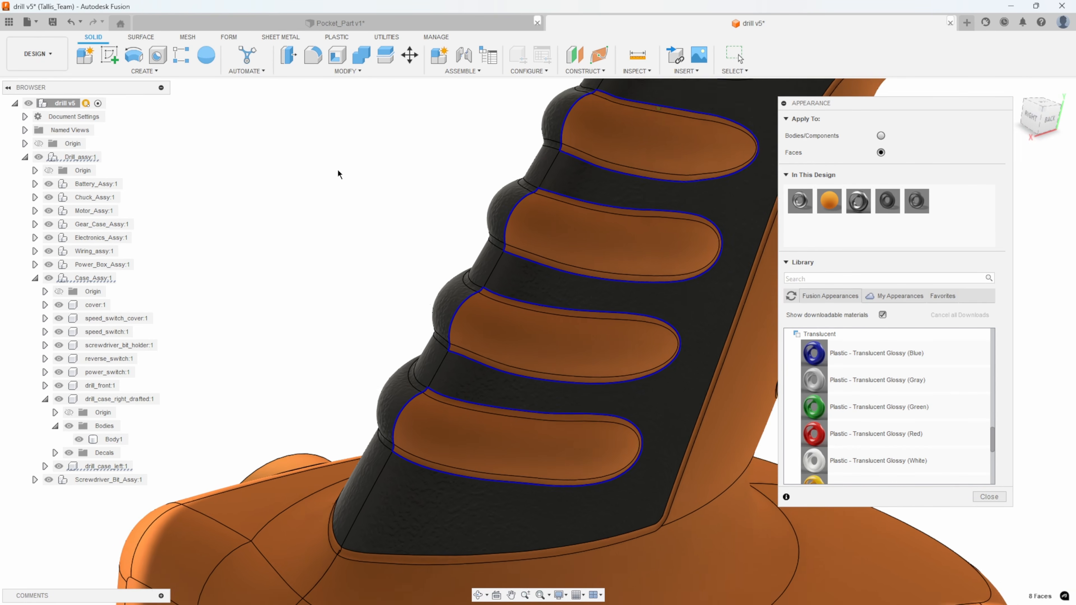
drag(891, 202, 522, 259)
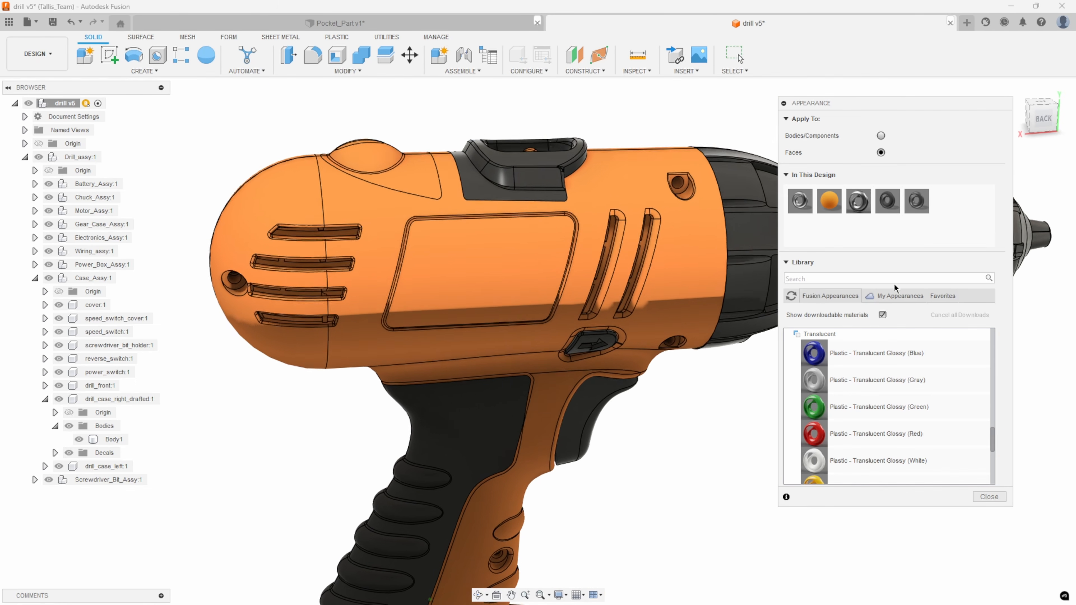
Apply the last dark appearance used in this design to the recessed rectangular panel on the left side of the drill housing.
drag(916, 201, 638, 234)
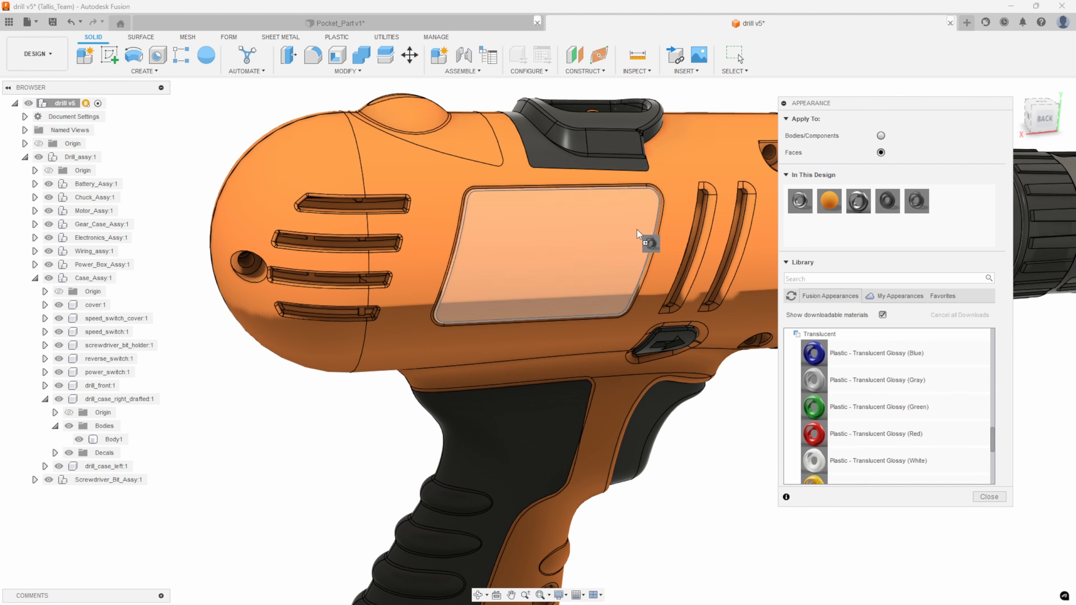
drag(550, 233, 550, 234)
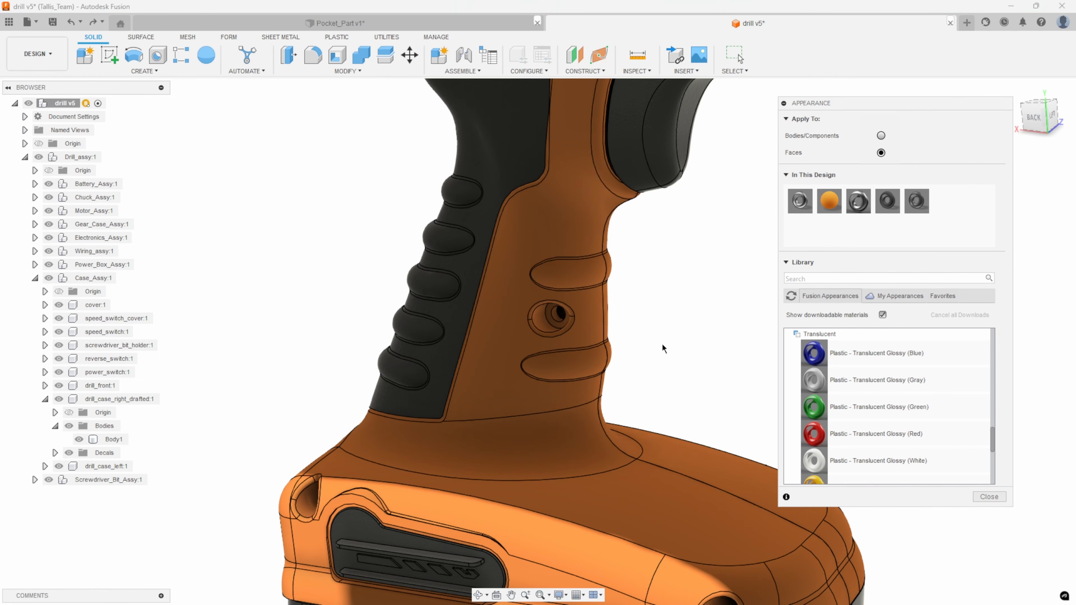
Select the four faces of the two finger ridges below the trigger, across both case halves, and apply the Grip appearance.
scroll(667, 325, up, 8)
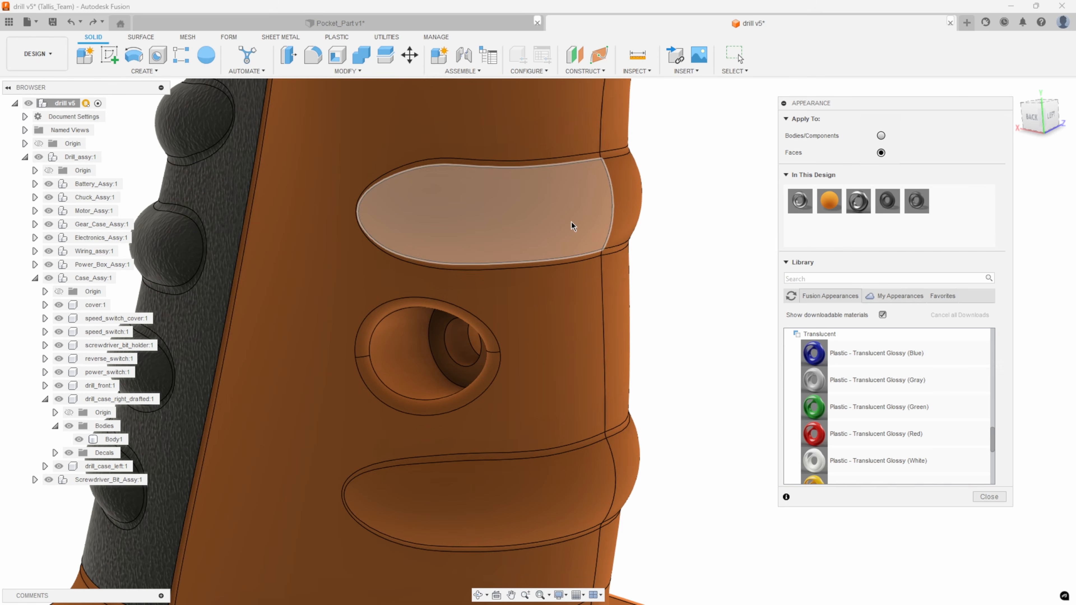
click(572, 223)
click(627, 198)
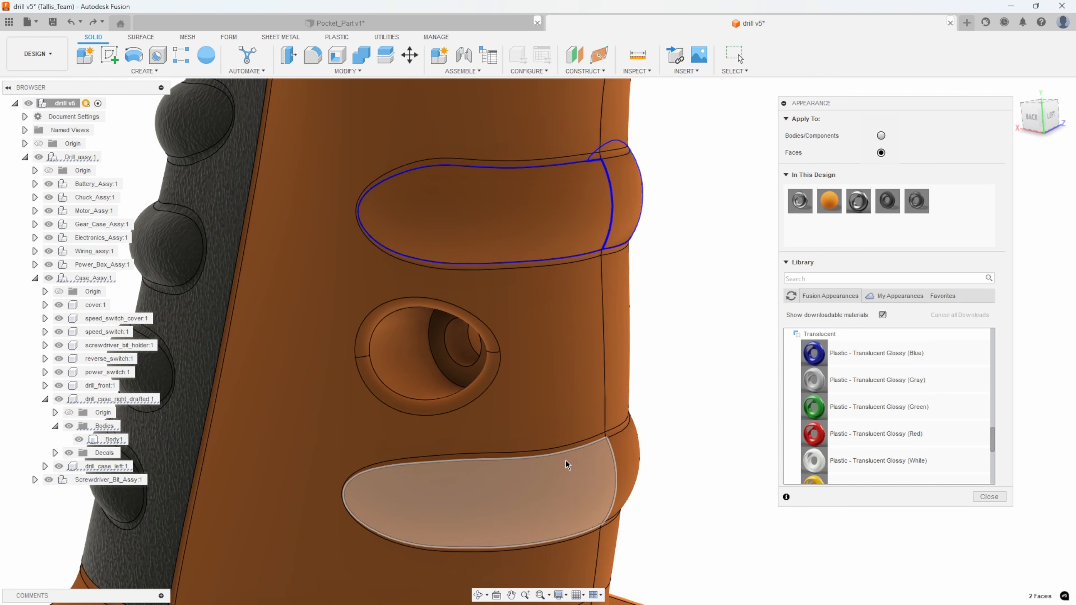
click(561, 476)
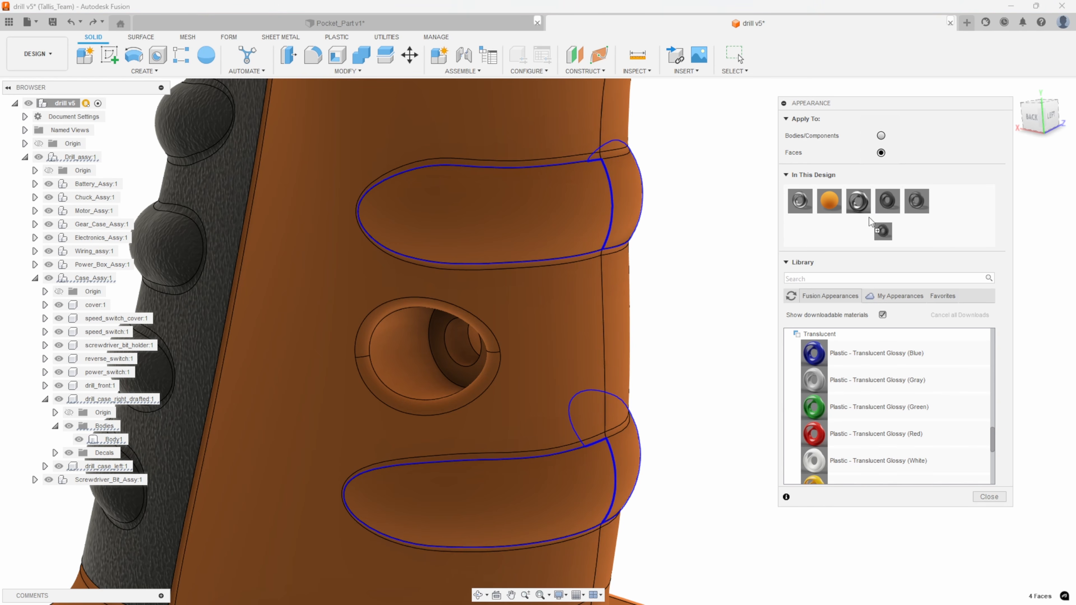
drag(660, 445, 593, 478)
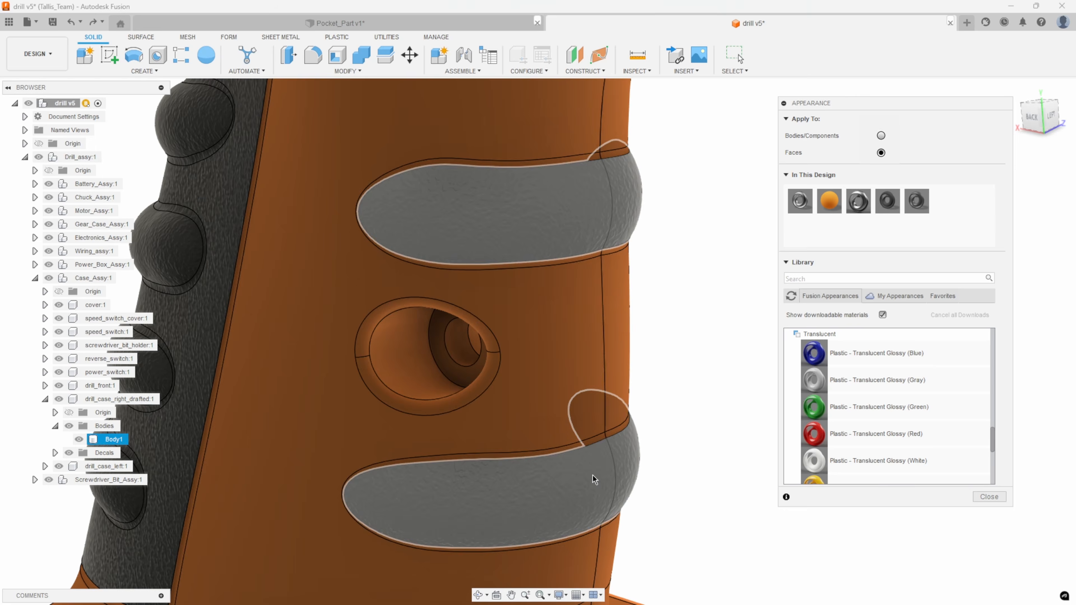
Apply the Grip appearance to the fillet faces bordering the upper finger ridge on both case halves.
scroll(757, 367, up, 6)
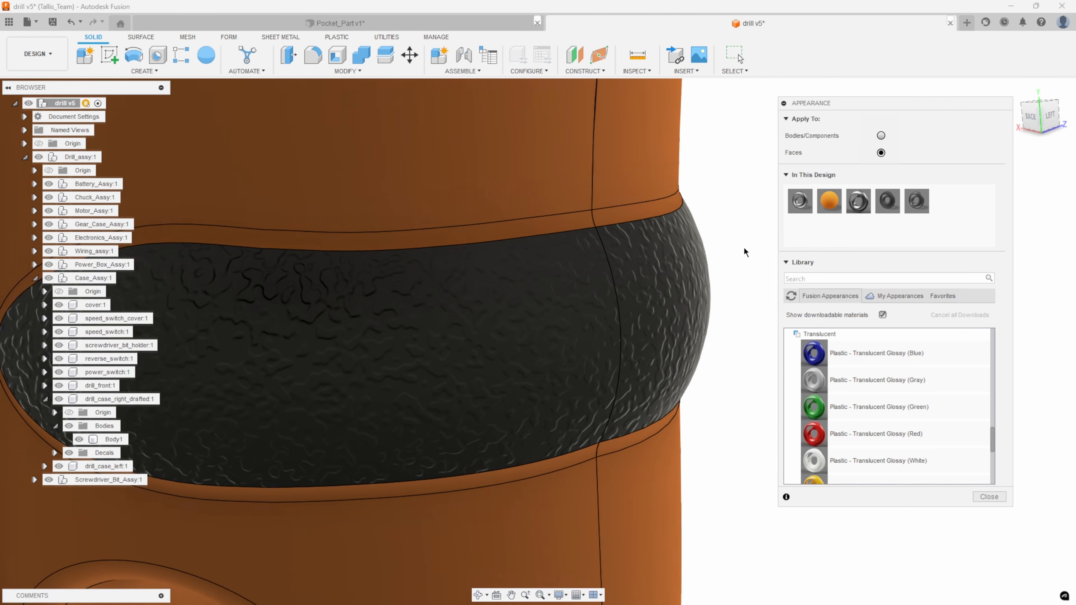
click(635, 237)
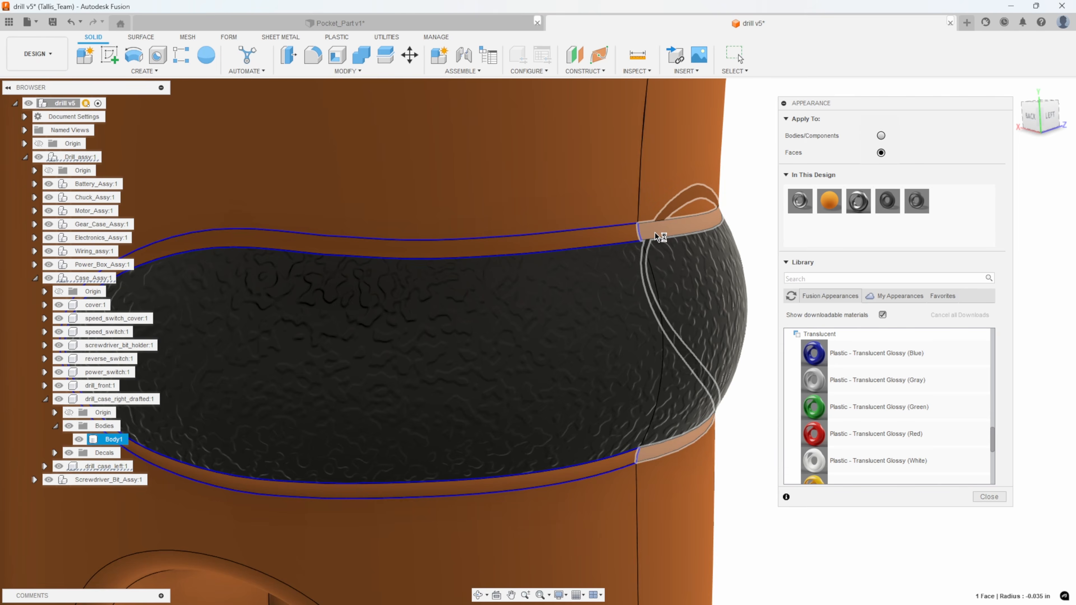
ctrl+click(661, 236)
drag(888, 201, 679, 232)
Apply the Grip appearance to the fillet faces around the lower finger ridge on both case halves.
scroll(742, 394, down, 5)
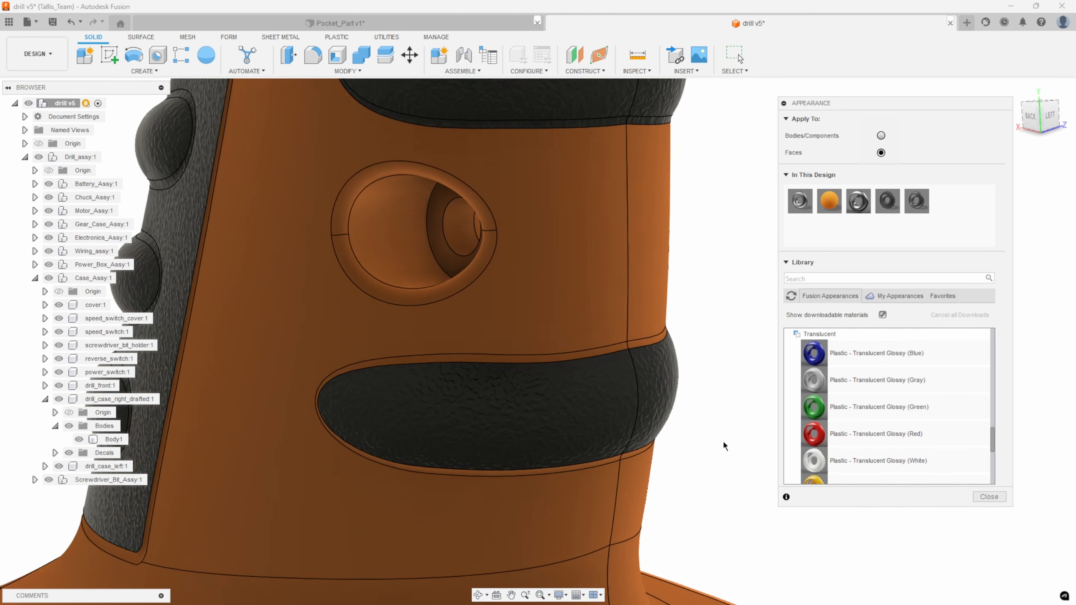
scroll(716, 432, up, 4)
scroll(694, 396, up, 1)
click(598, 240)
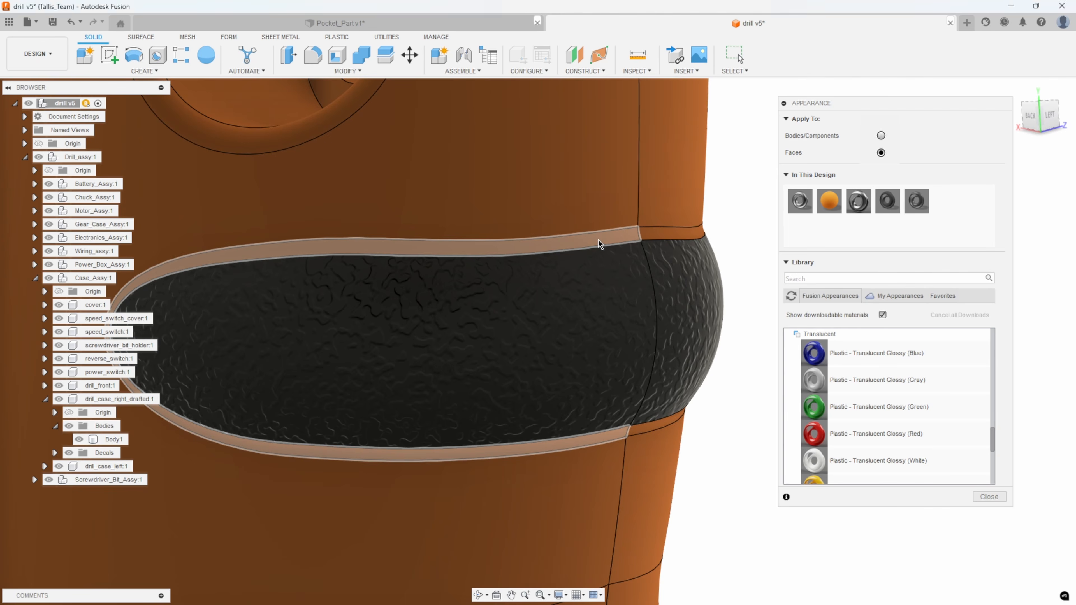
ctrl+click(653, 245)
drag(887, 201, 666, 241)
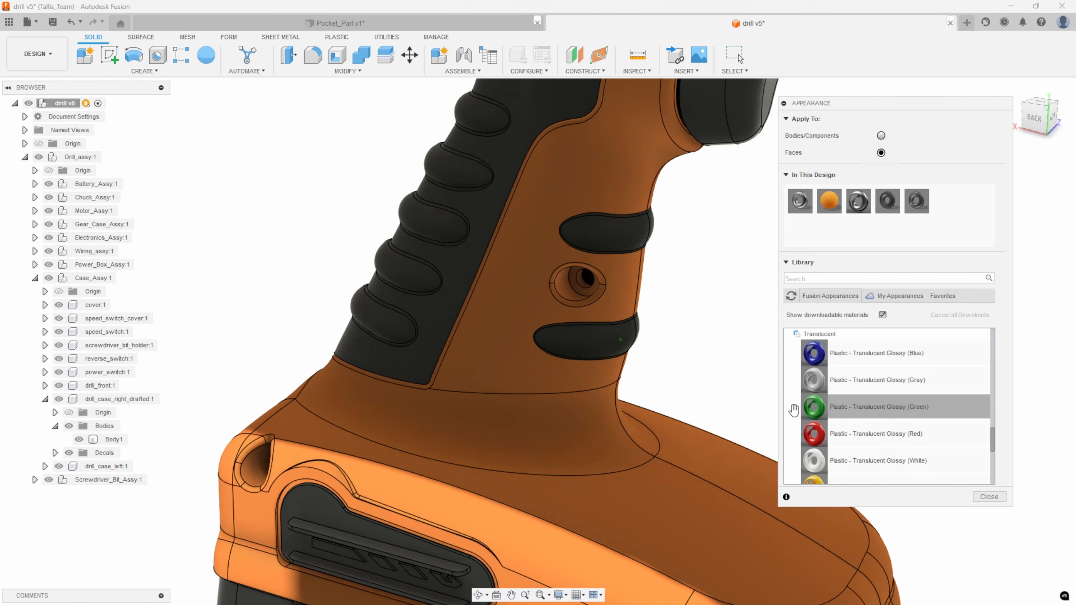
Examine the colored drill from the front and back to compare the grip and panel appearances on both case halves.
shift+middle_drag(593, 361, 792, 352)
scroll(768, 350, down, 3)
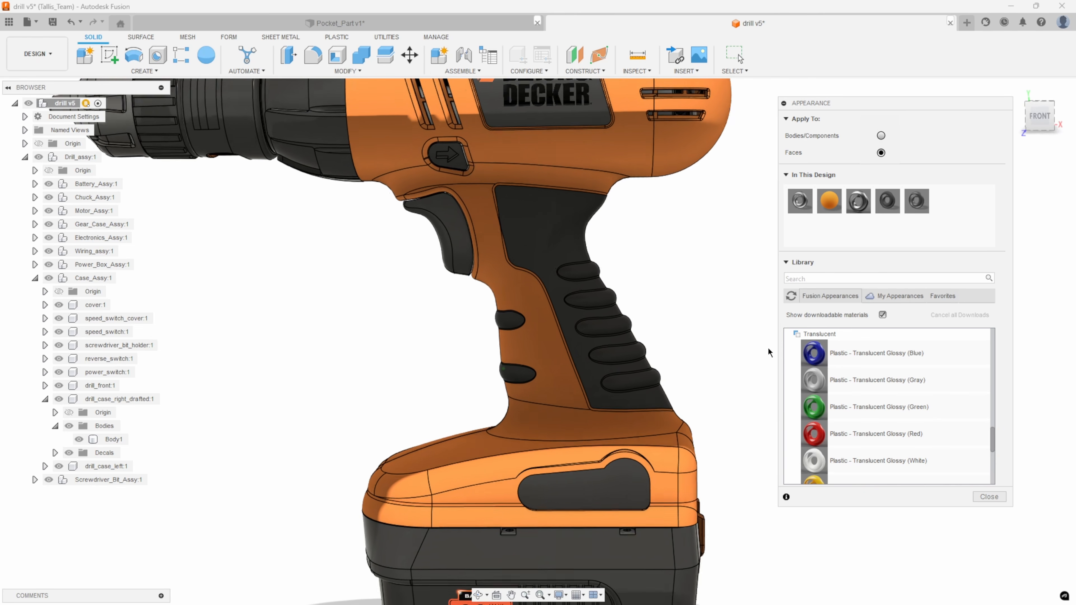
scroll(763, 332, down, 3)
shift+middle_drag(694, 305, 716, 287)
scroll(716, 287, down, 2)
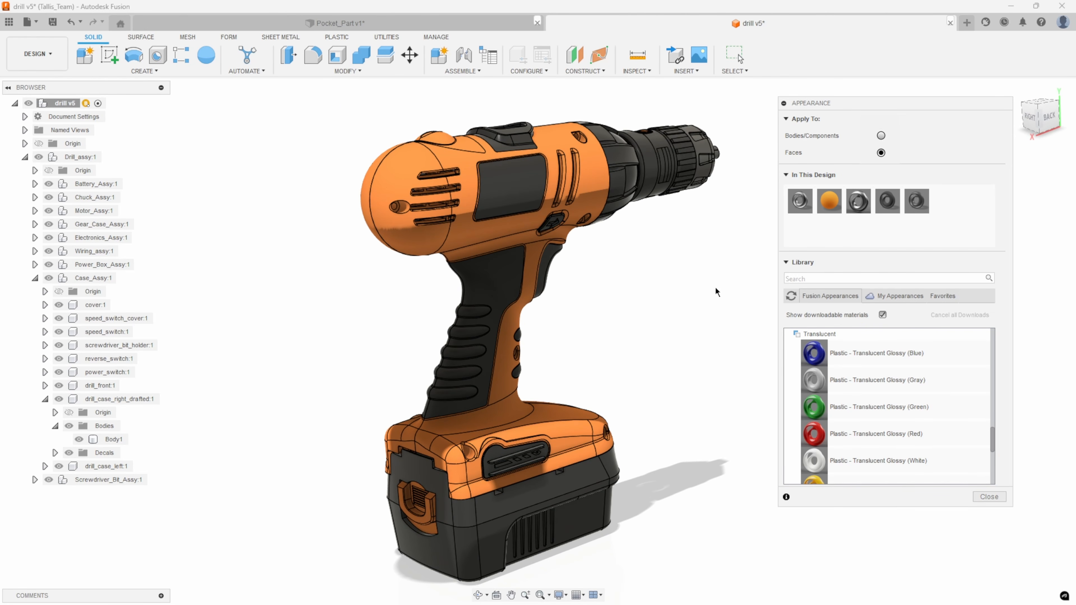